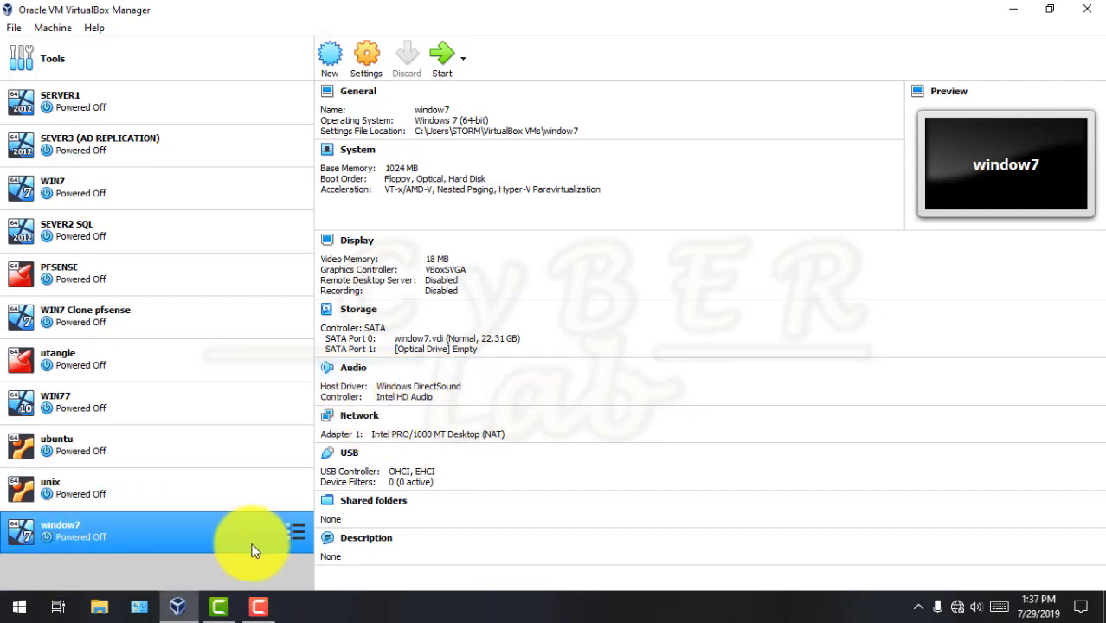
Step: Open the settings of the window7 virtual machine and review its general advanced, description and disk encryption options
{"action": "left_click", "coordinate": [376, 71]}
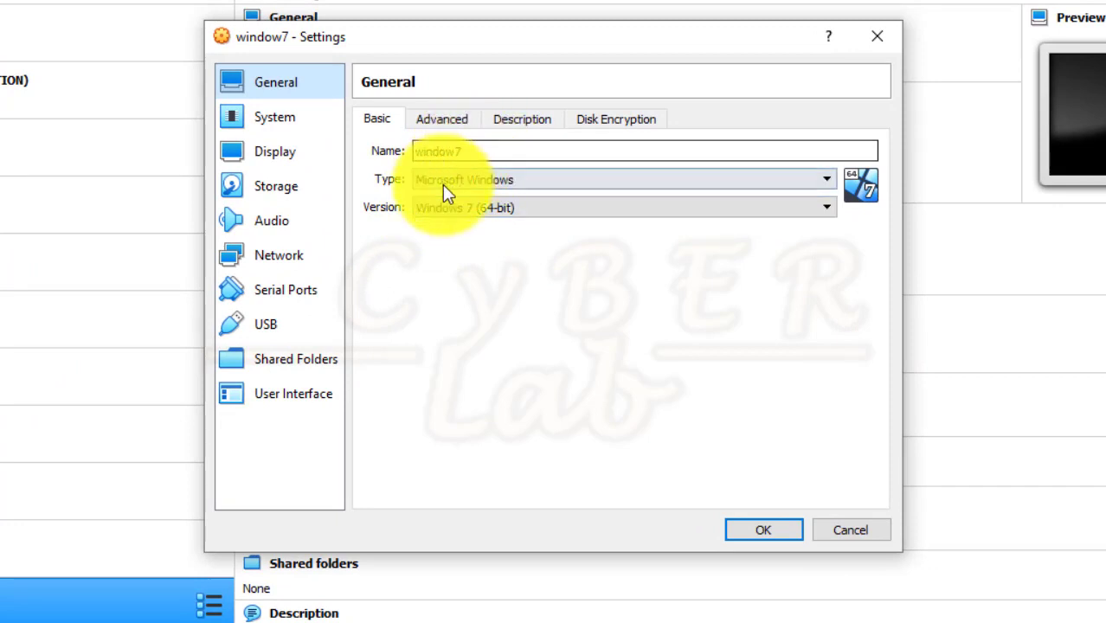
{"action": "left_click", "coordinate": [450, 126]}
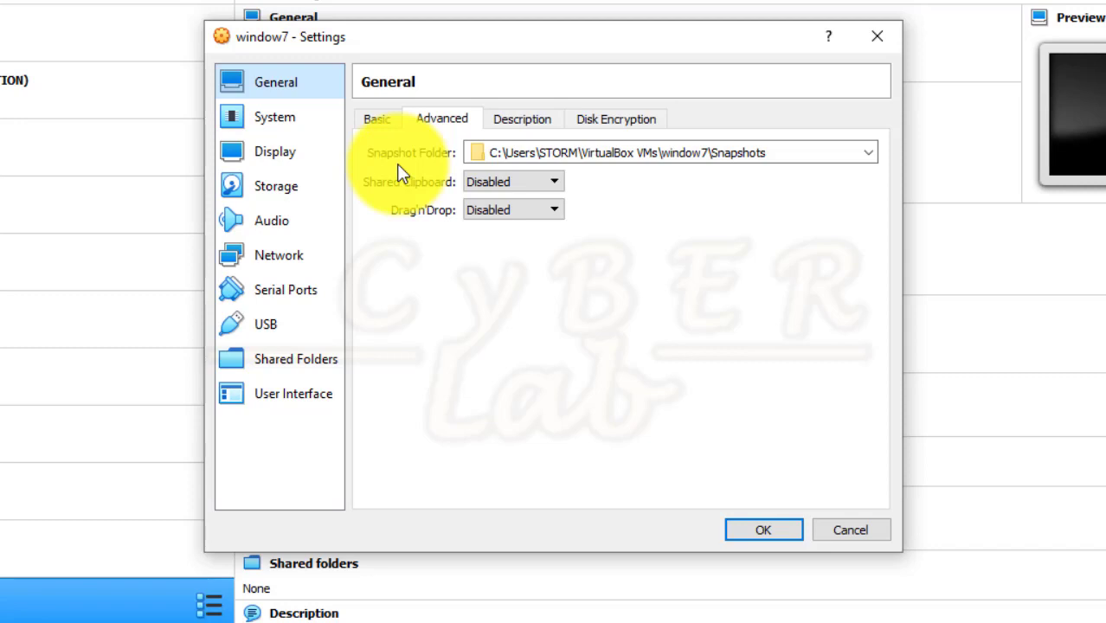
{"action": "left_click", "coordinate": [538, 119]}
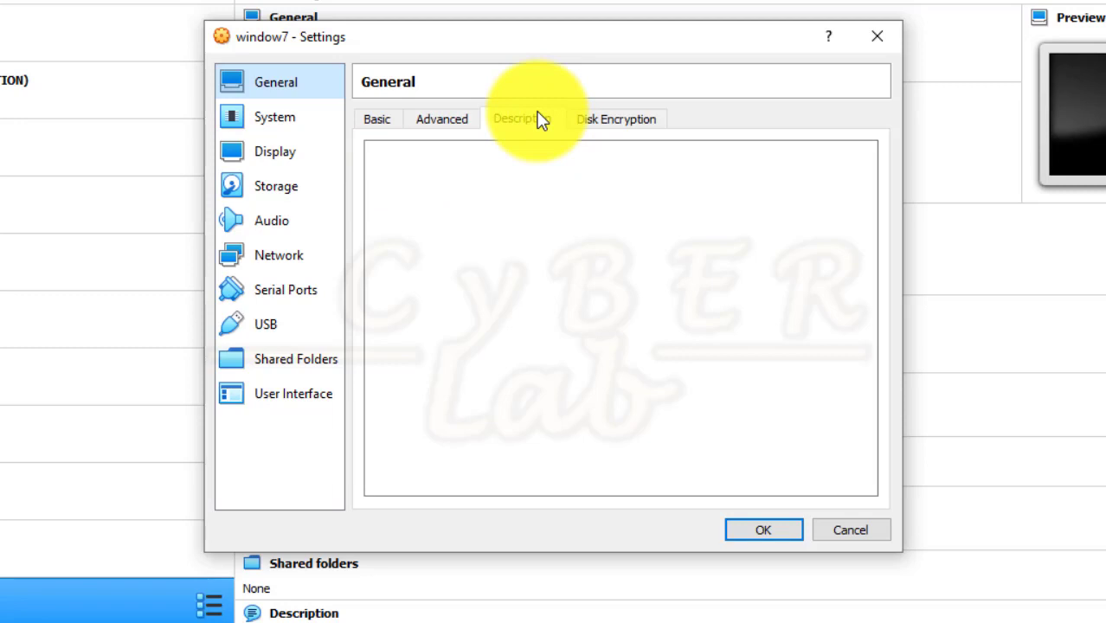
{"action": "left_click", "coordinate": [587, 120]}
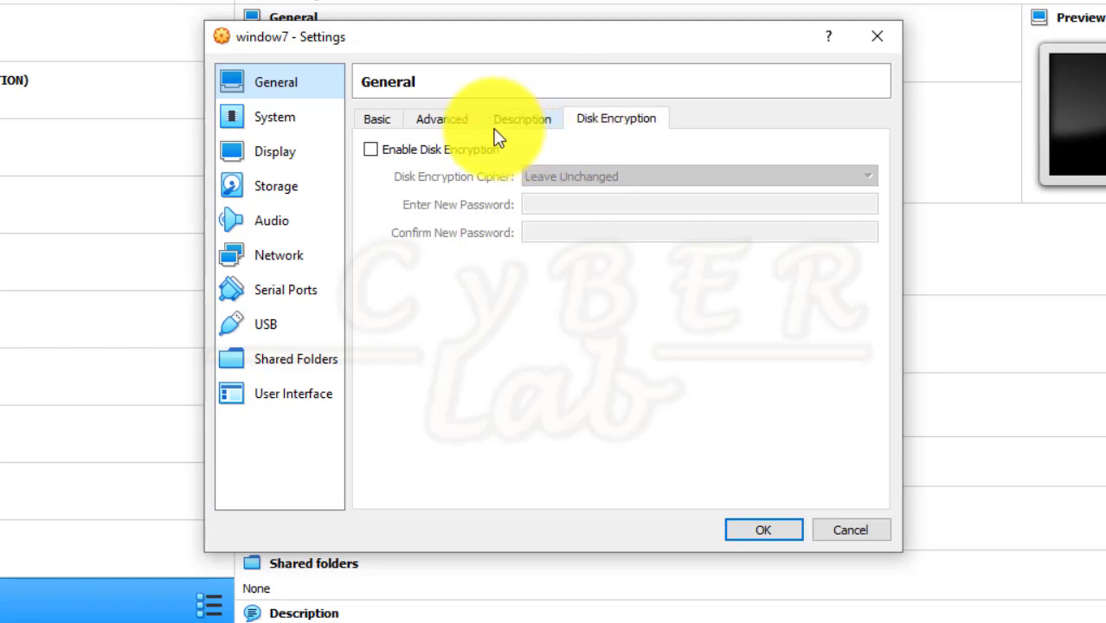
Step: Review the virtual machine's system settings for motherboard, processor and acceleration
{"action": "left_click", "coordinate": [292, 124]}
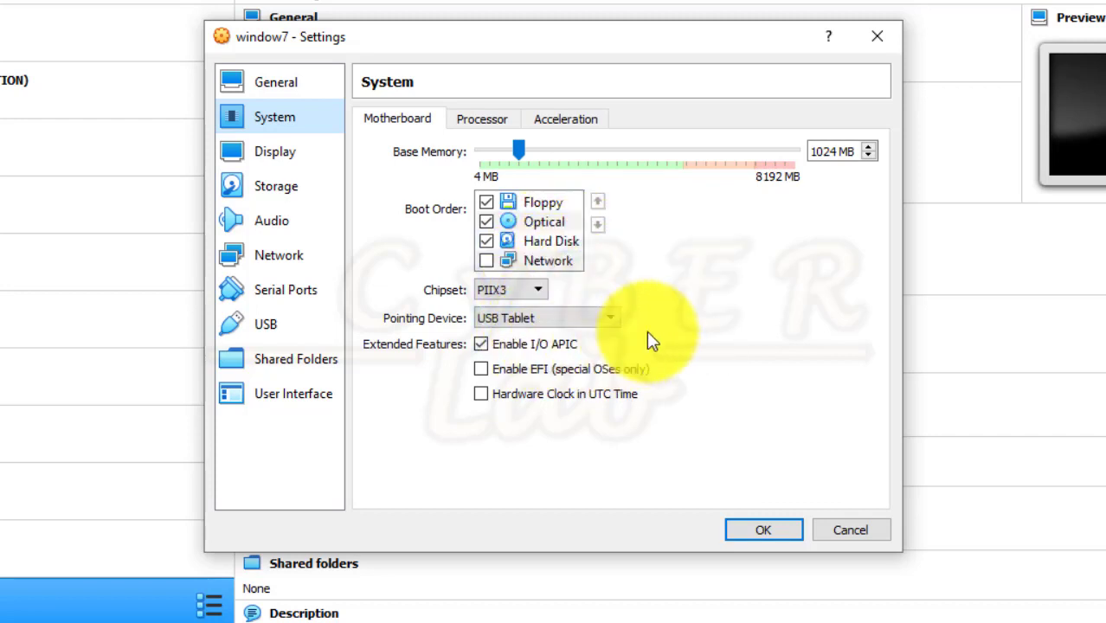
{"action": "left_click", "coordinate": [489, 123]}
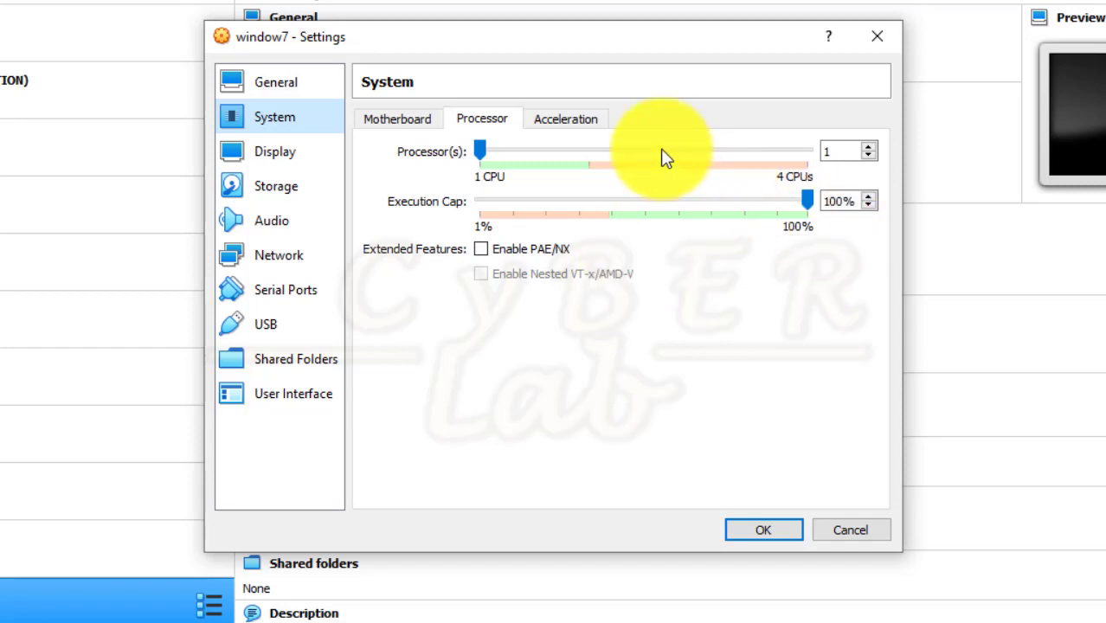
{"action": "left_click", "coordinate": [585, 119]}
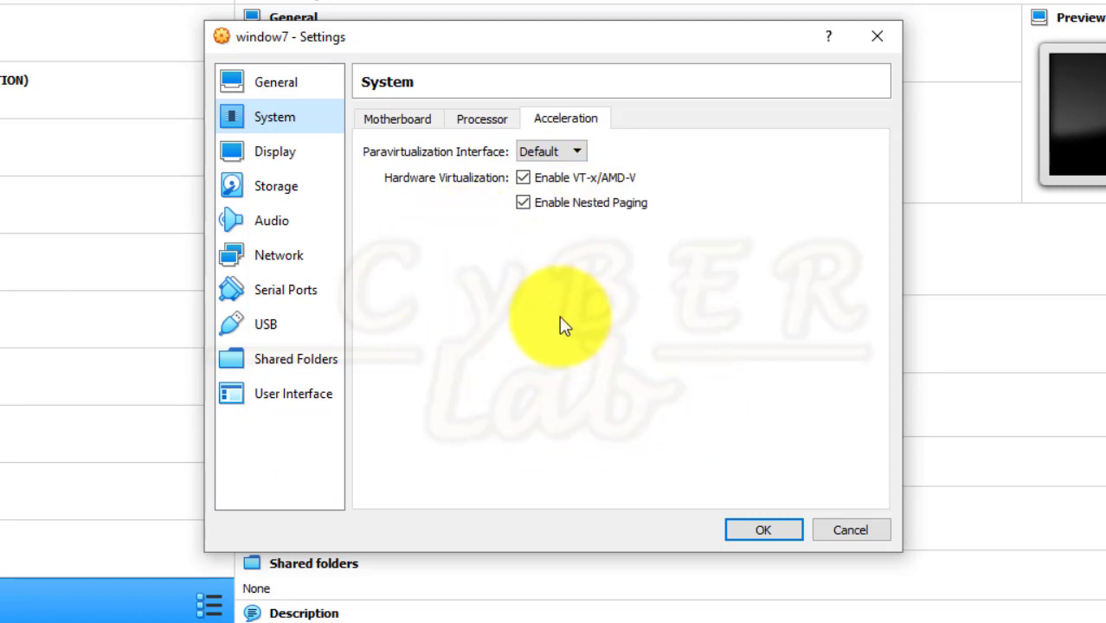
Step: Review the virtual machine's display settings for screen, remote display and recording
{"action": "left_click", "coordinate": [277, 152]}
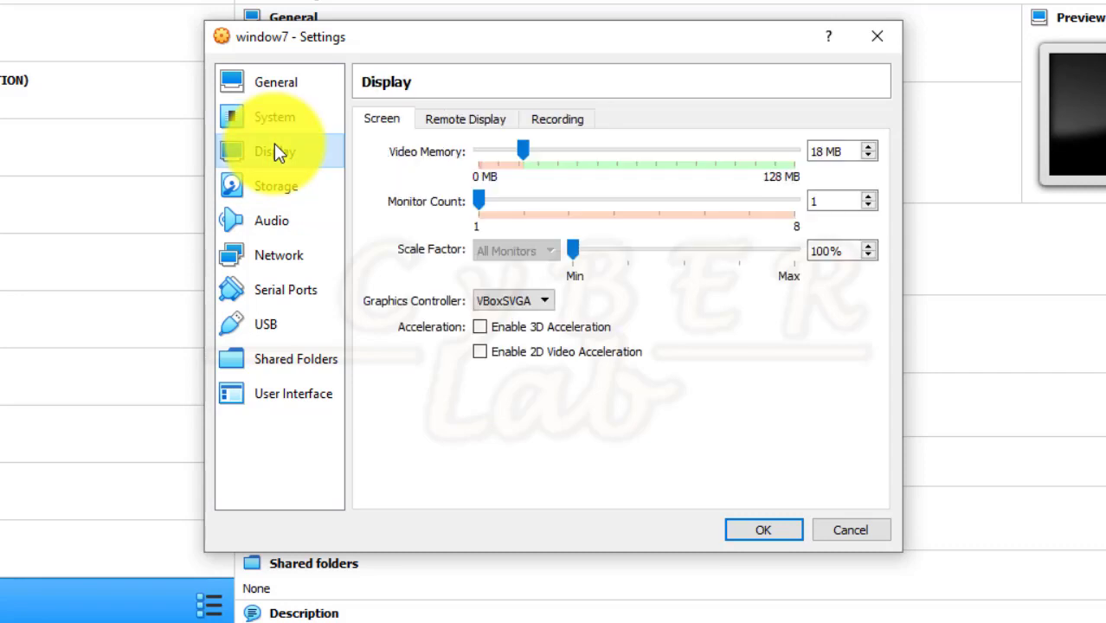
{"action": "left_click", "coordinate": [486, 119]}
{"action": "left_click", "coordinate": [565, 119]}
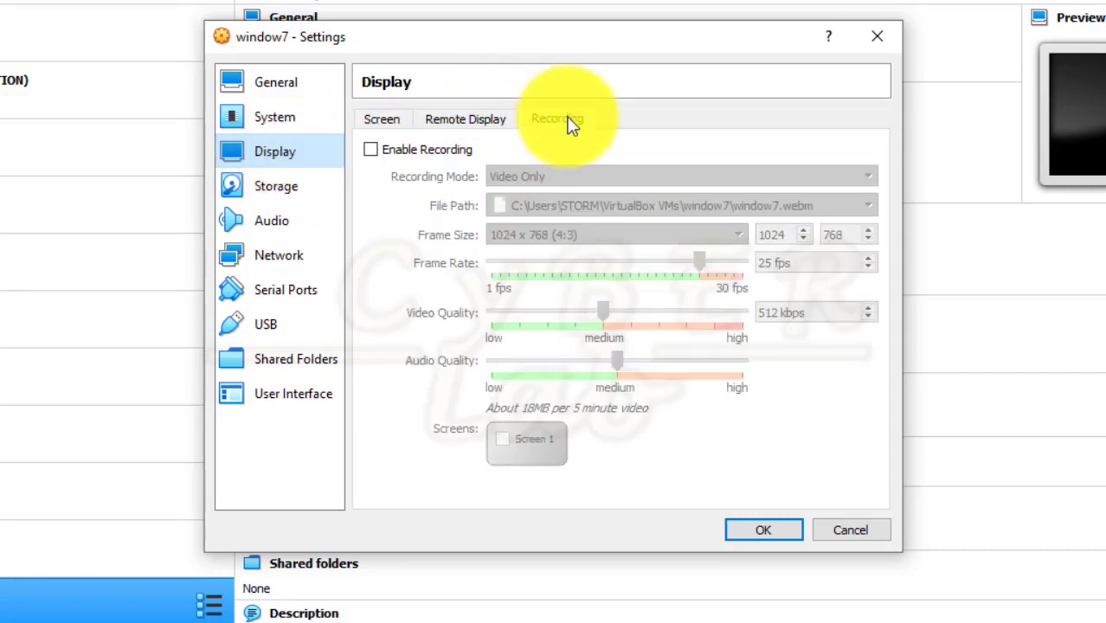
{"action": "left_click", "coordinate": [452, 118]}
{"action": "left_click", "coordinate": [394, 118]}
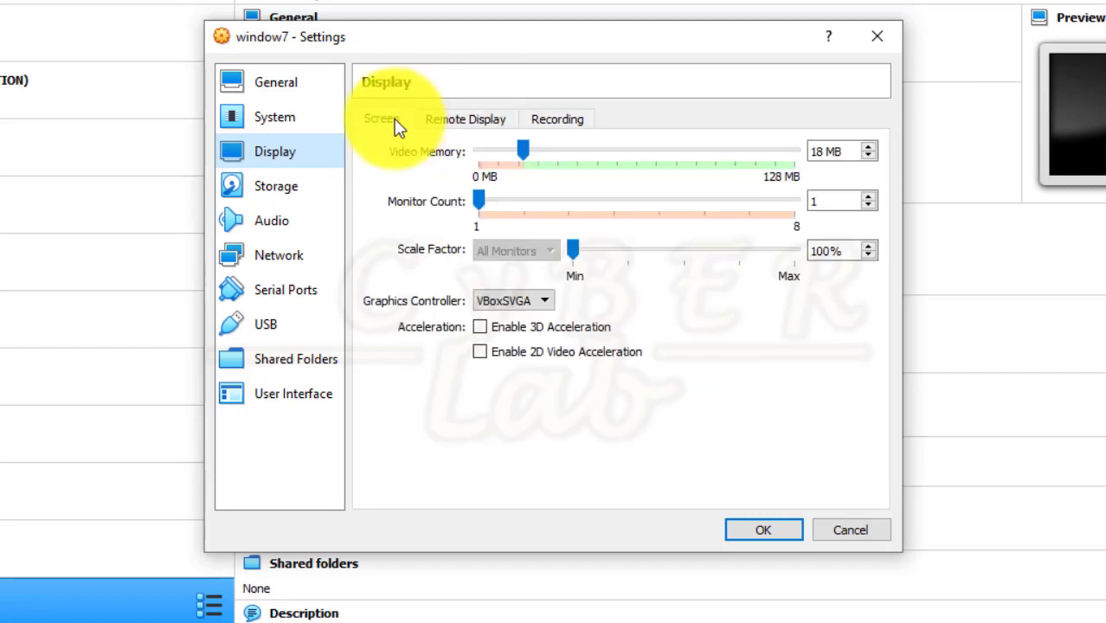
Step: Attach the W710.X86X64.ENU.JULY2019 ISO image to the empty optical drive on the SATA controller
{"action": "left_click", "coordinate": [314, 188]}
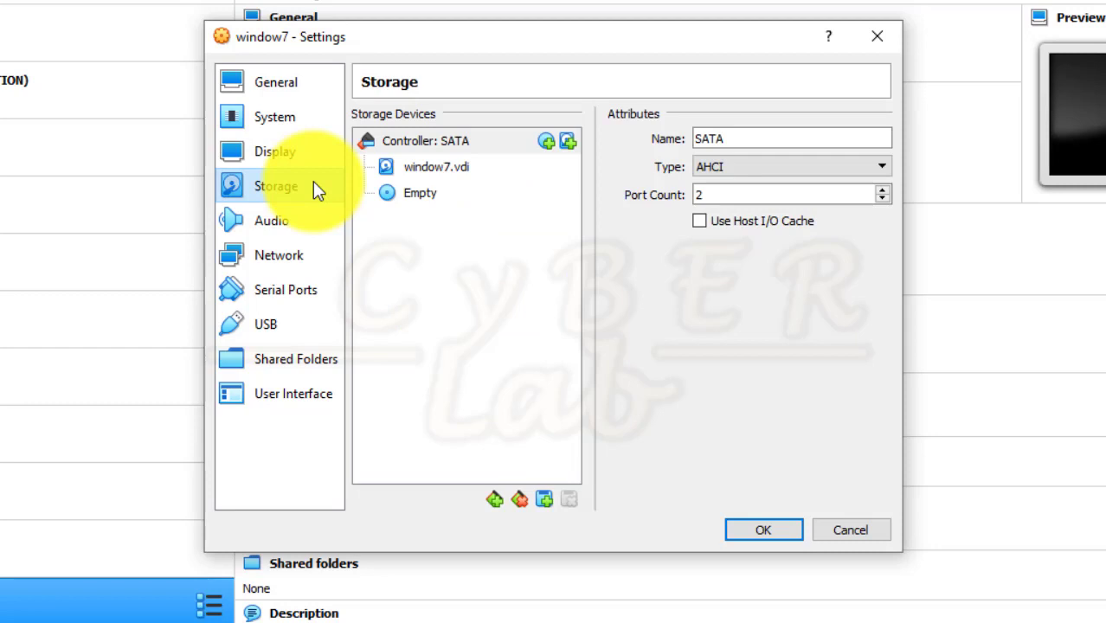
{"action": "left_click", "coordinate": [464, 167]}
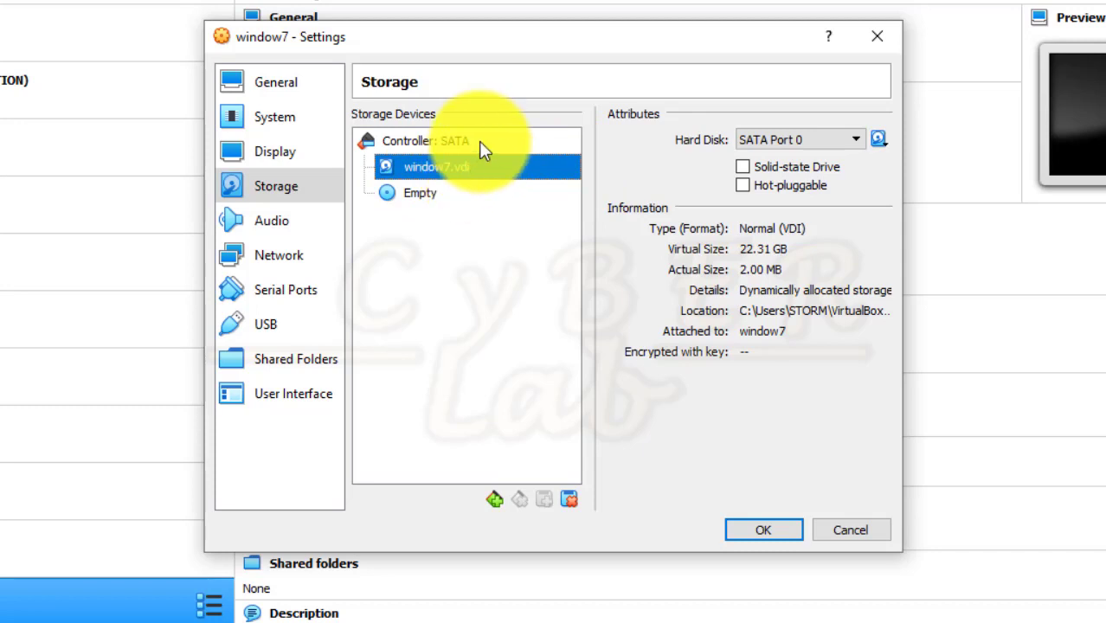
{"action": "left_click", "coordinate": [479, 141]}
{"action": "left_click", "coordinate": [435, 198]}
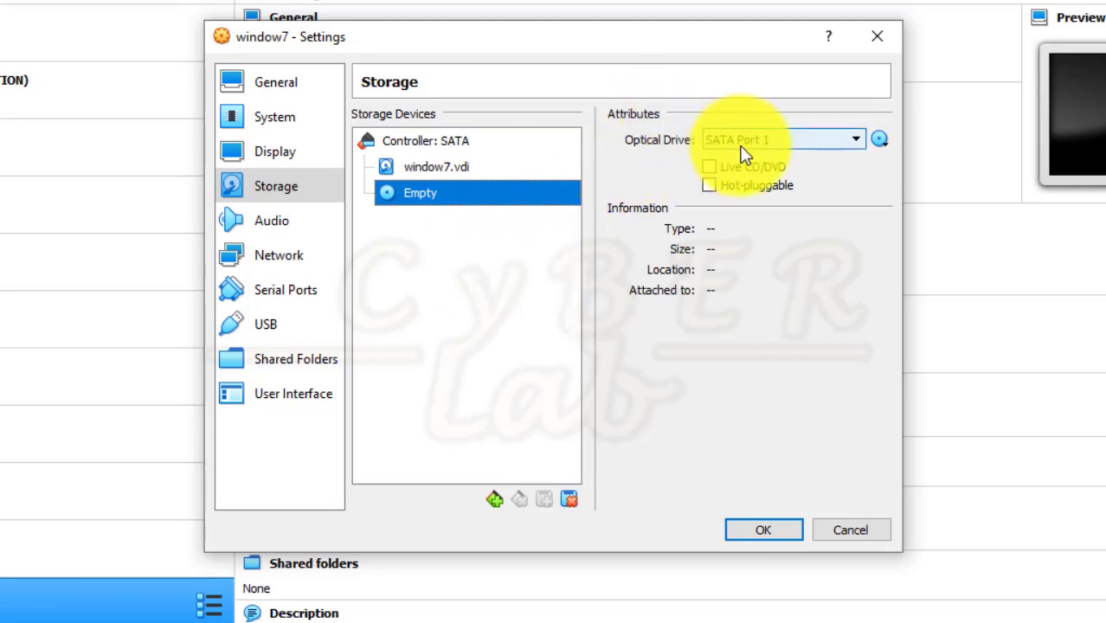
{"action": "left_click", "coordinate": [880, 141]}
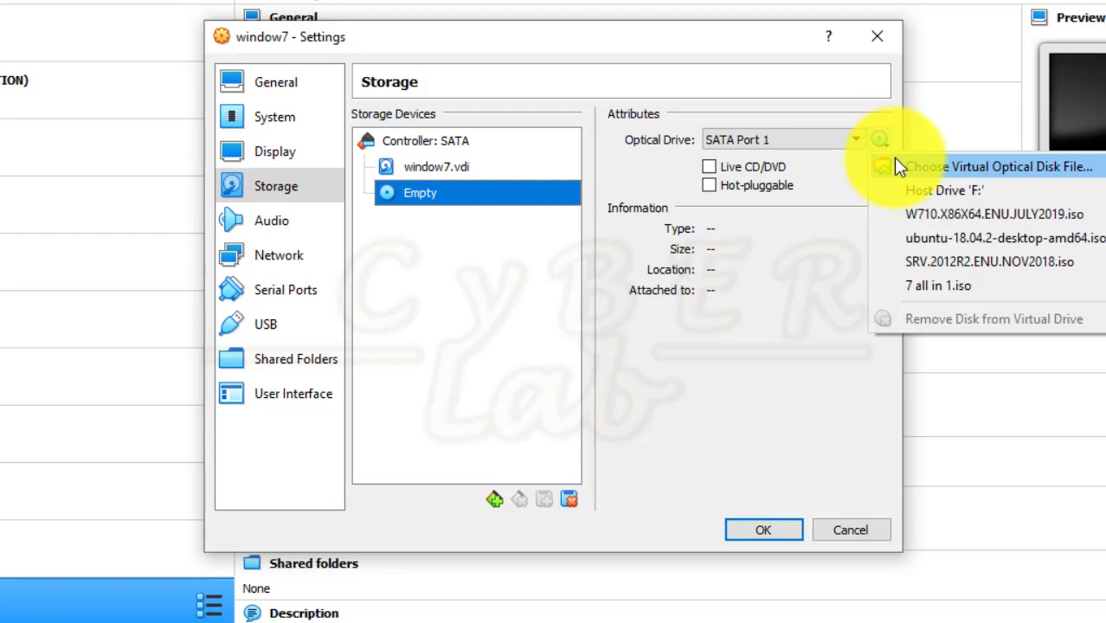
{"action": "left_click", "coordinate": [897, 165]}
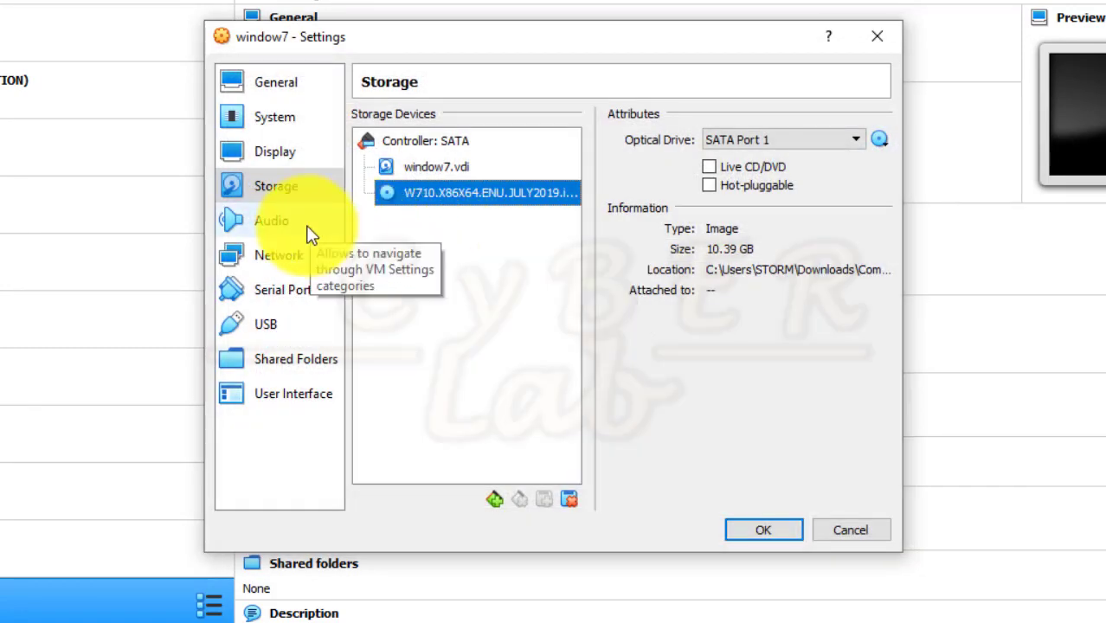
Step: Review the virtual machine's audio settings and its four network adapters
{"action": "left_click", "coordinate": [277, 224]}
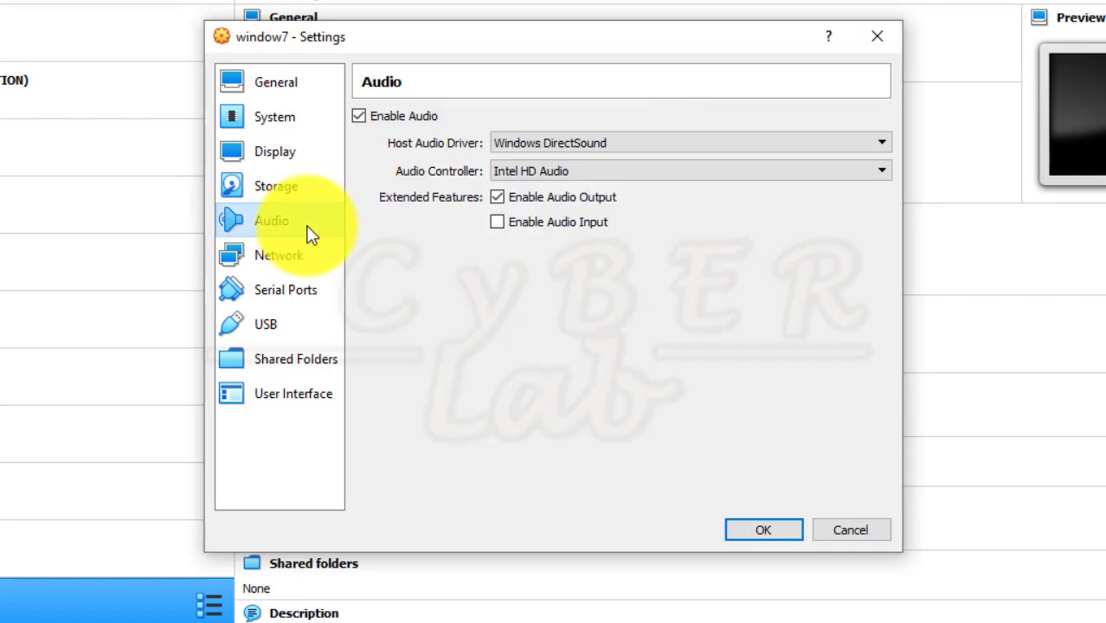
{"action": "left_click", "coordinate": [309, 258]}
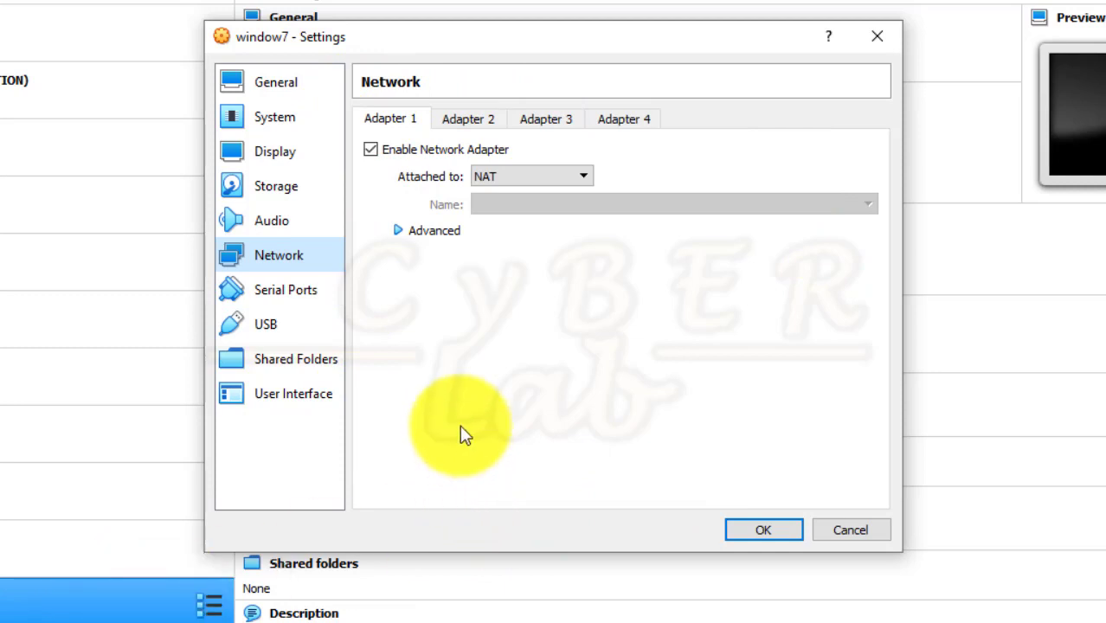
{"action": "left_click", "coordinate": [468, 123]}
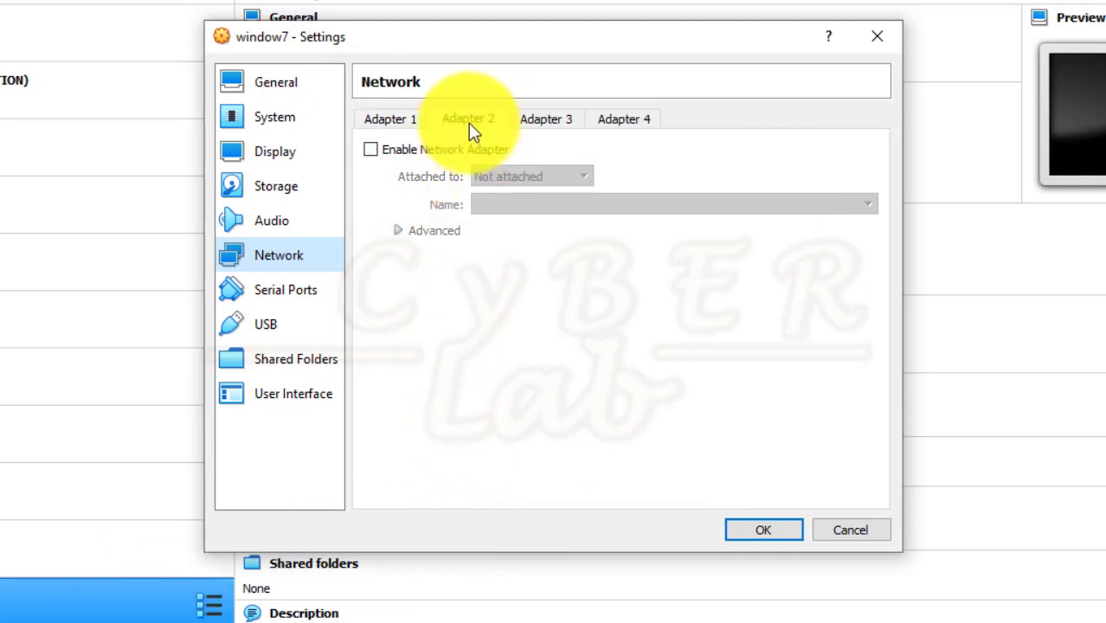
{"action": "left_click", "coordinate": [544, 123]}
{"action": "left_click", "coordinate": [622, 123]}
{"action": "left_click", "coordinate": [546, 121]}
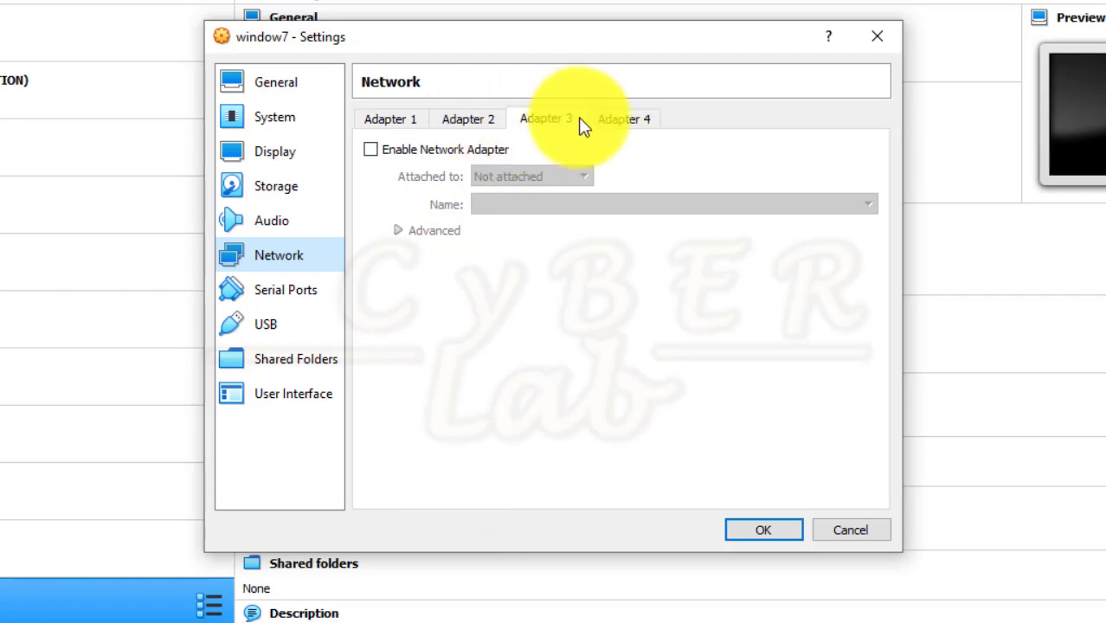
Step: Enable network Adapter 2, compare it with Adapter 1, and disable it again
{"action": "left_click", "coordinate": [485, 127]}
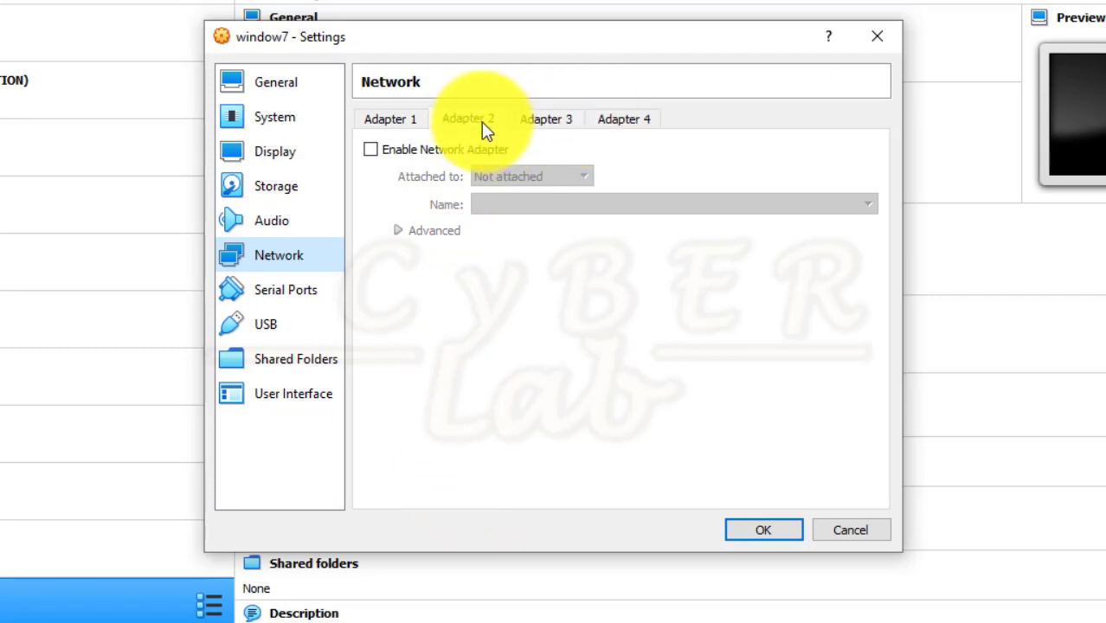
{"action": "left_click", "coordinate": [435, 152]}
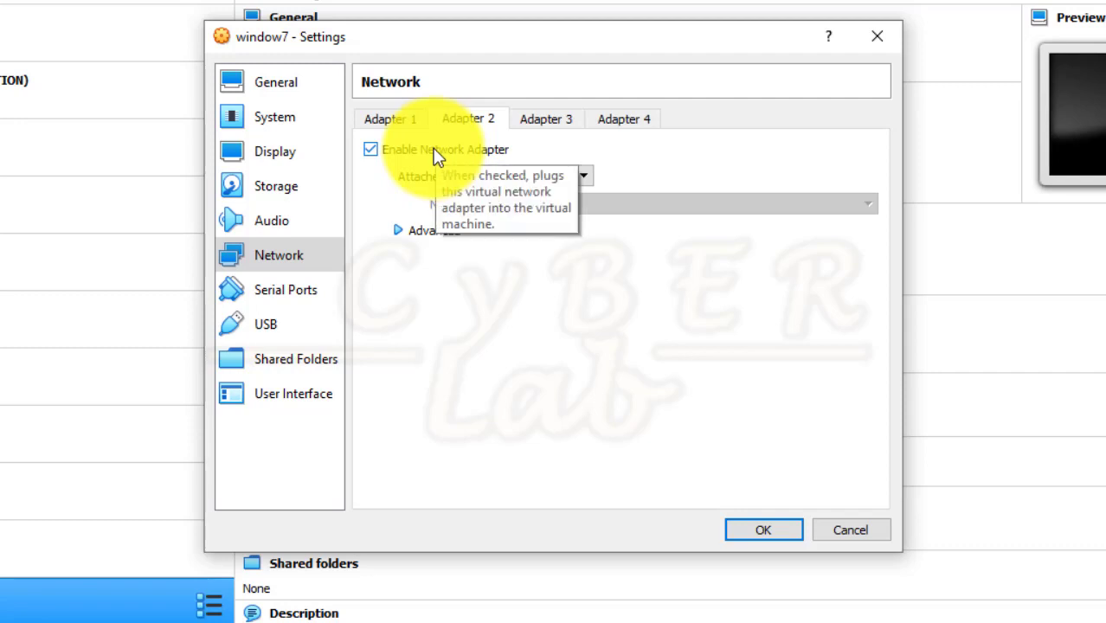
{"action": "left_click", "coordinate": [404, 117]}
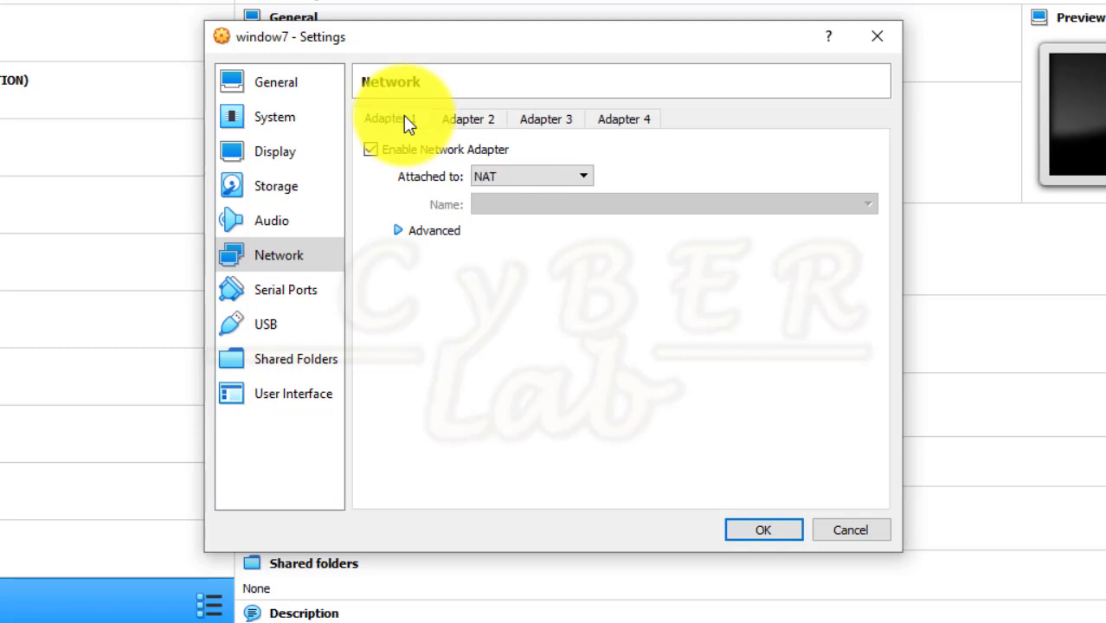
{"action": "left_click", "coordinate": [502, 130]}
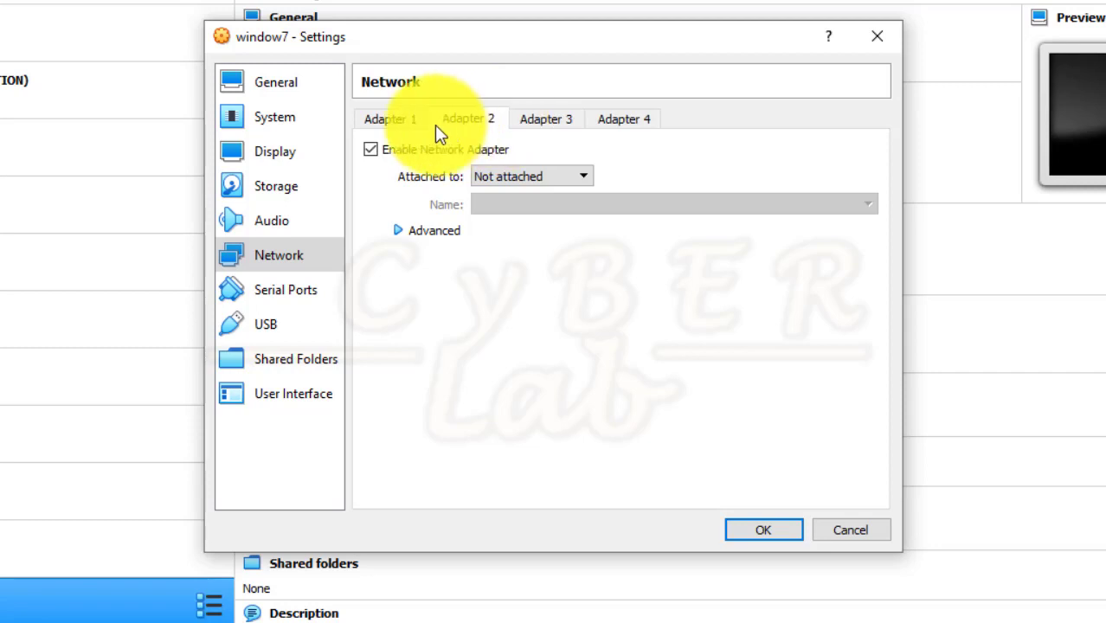
{"action": "left_click", "coordinate": [423, 121]}
{"action": "left_click", "coordinate": [479, 122]}
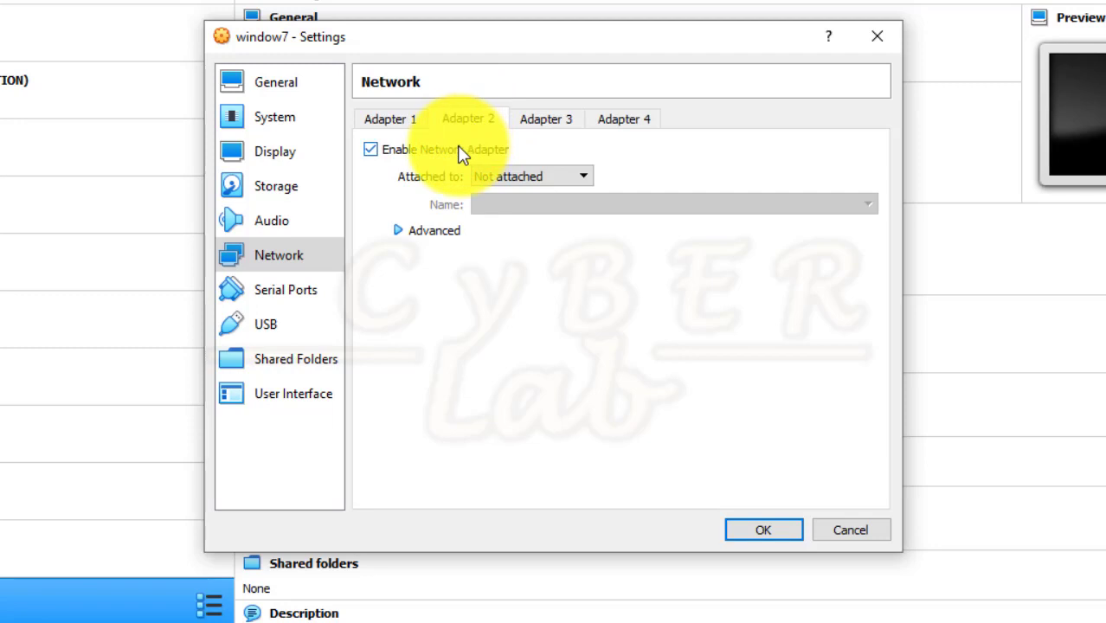
{"action": "left_click", "coordinate": [460, 153]}
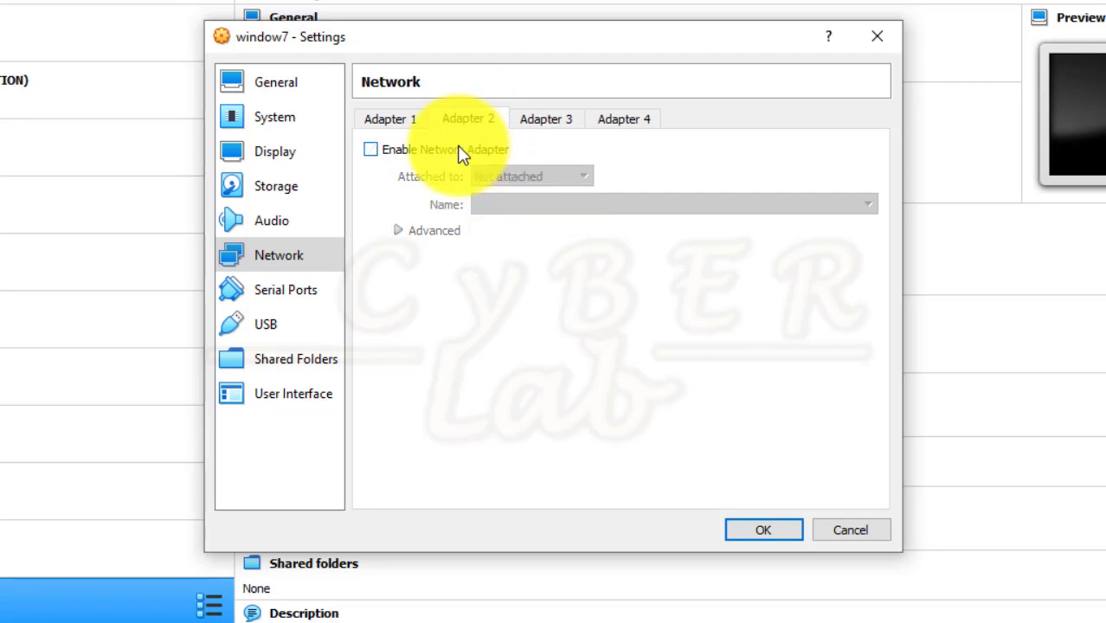
Step: Attach network Adapter 1 to Host-only Adapter, using VirtualBox Host-Only Ethernet Adapter #6
{"action": "left_click", "coordinate": [389, 123]}
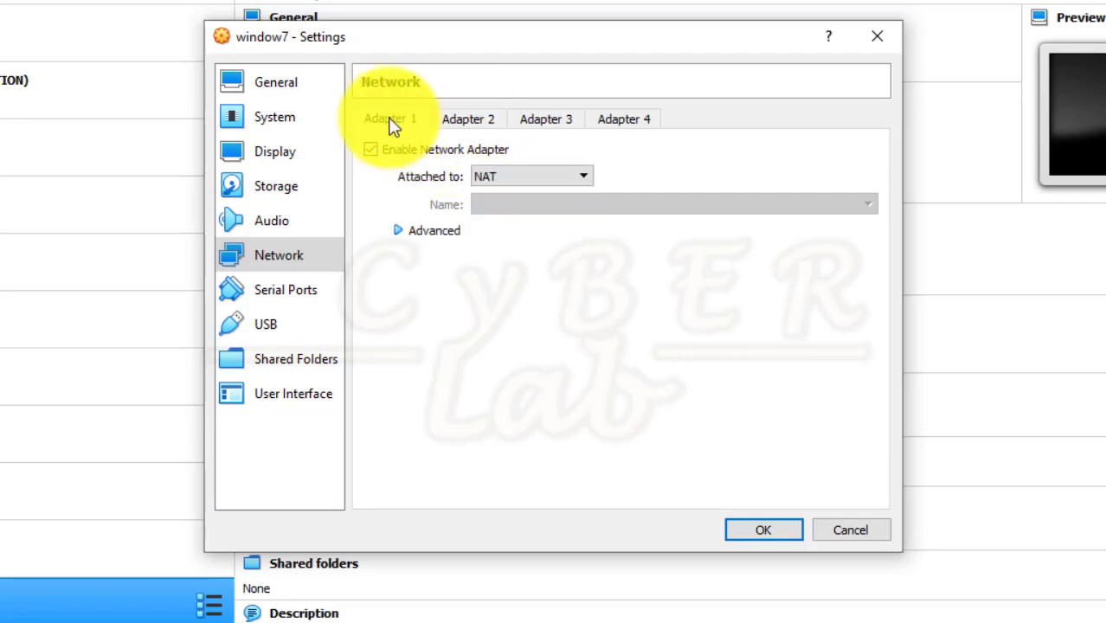
{"action": "left_click", "coordinate": [506, 177]}
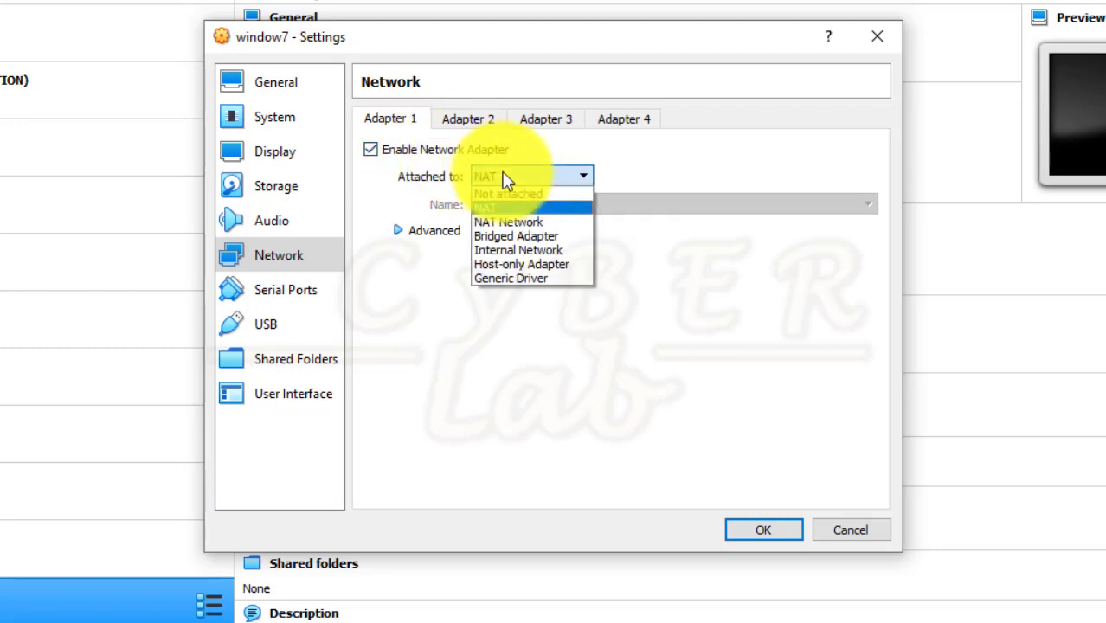
{"action": "left_click", "coordinate": [502, 223]}
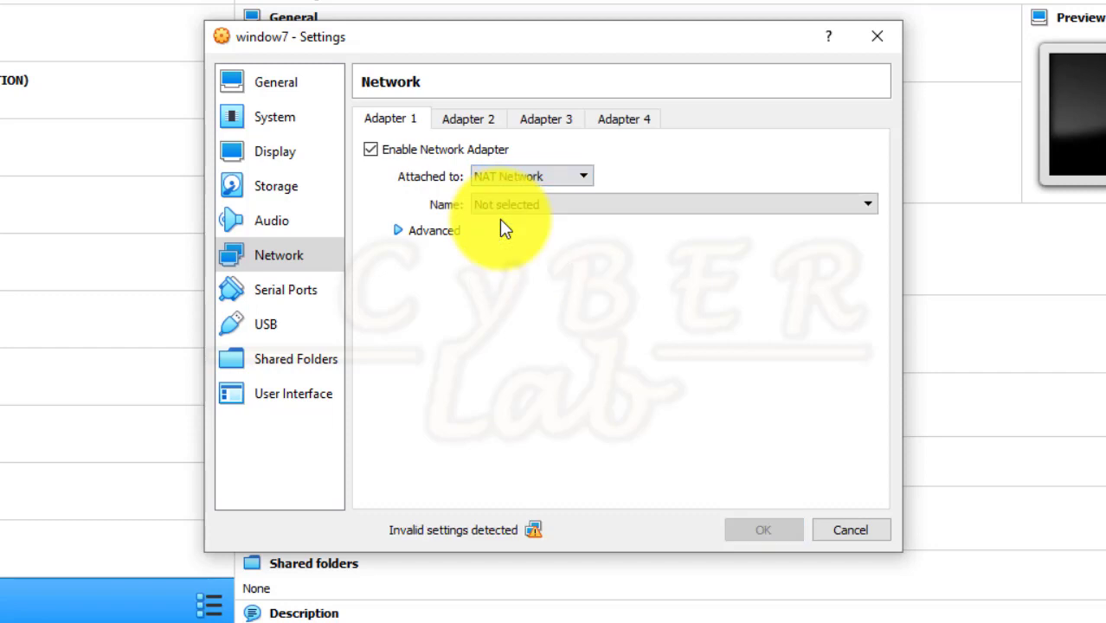
{"action": "left_click", "coordinate": [515, 177]}
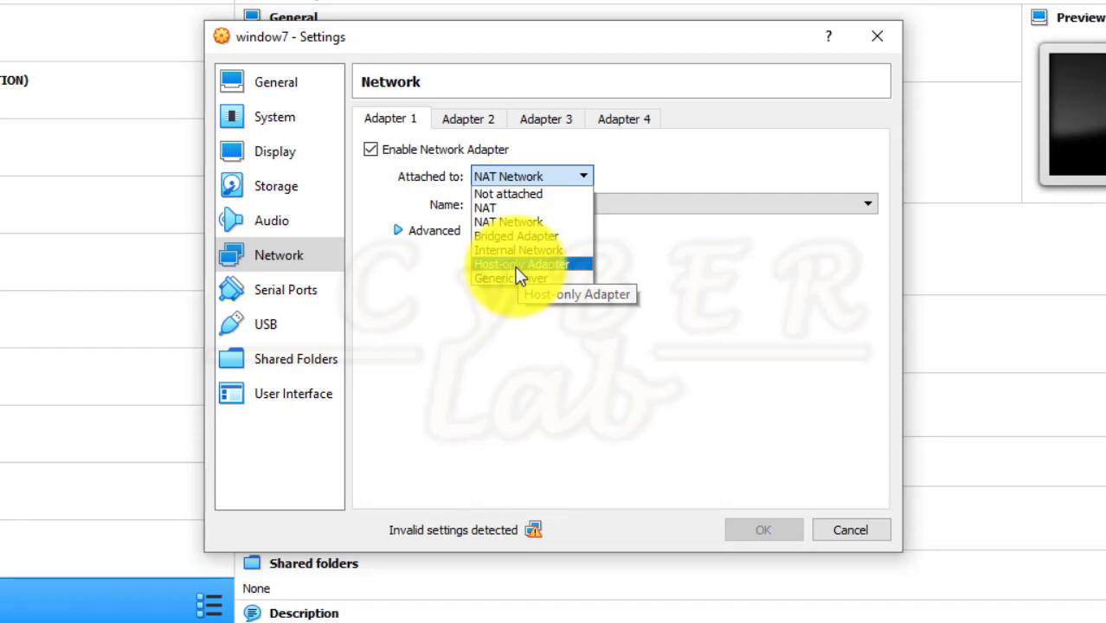
{"action": "left_click", "coordinate": [520, 264]}
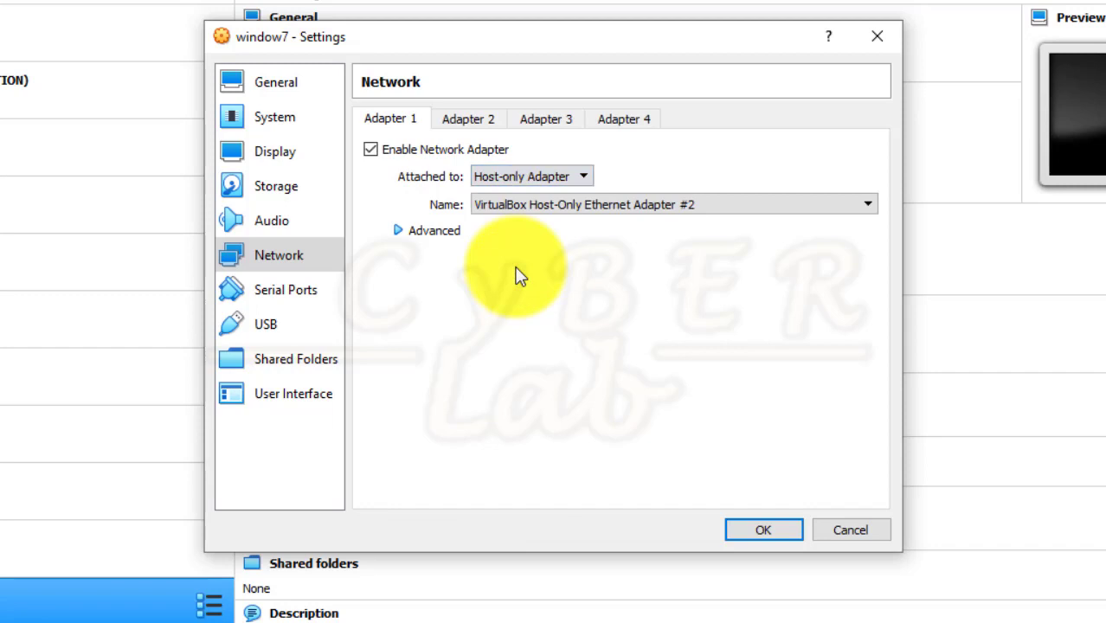
{"action": "left_click", "coordinate": [528, 210]}
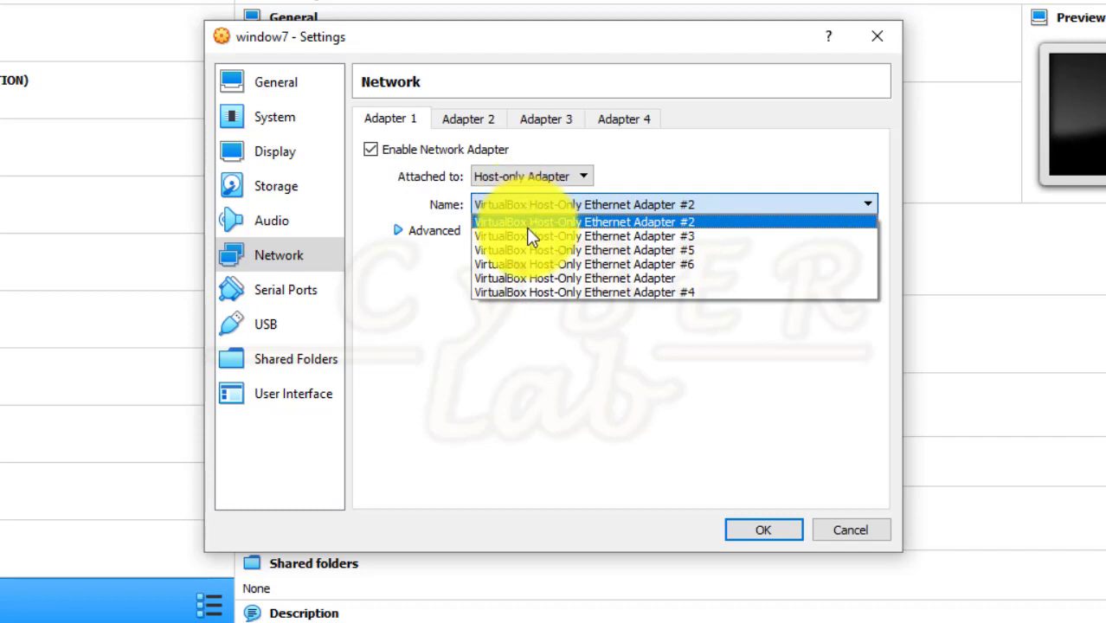
{"action": "left_click", "coordinate": [558, 264]}
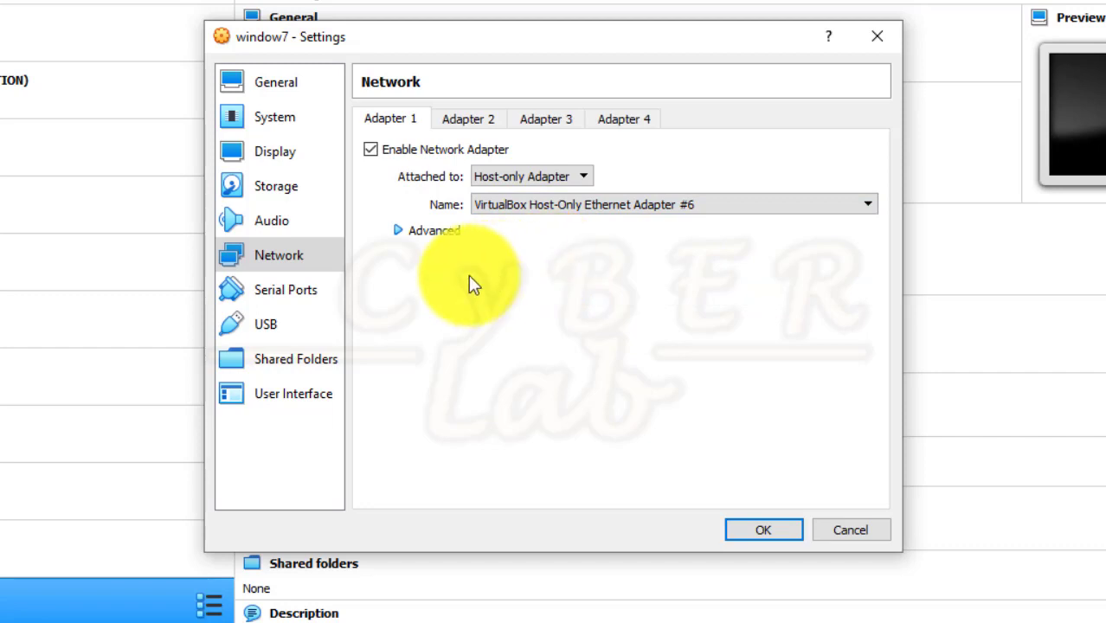
Step: Show Adapter 1's advanced options and check the list of available host-only adapter names
{"action": "left_click", "coordinate": [409, 232]}
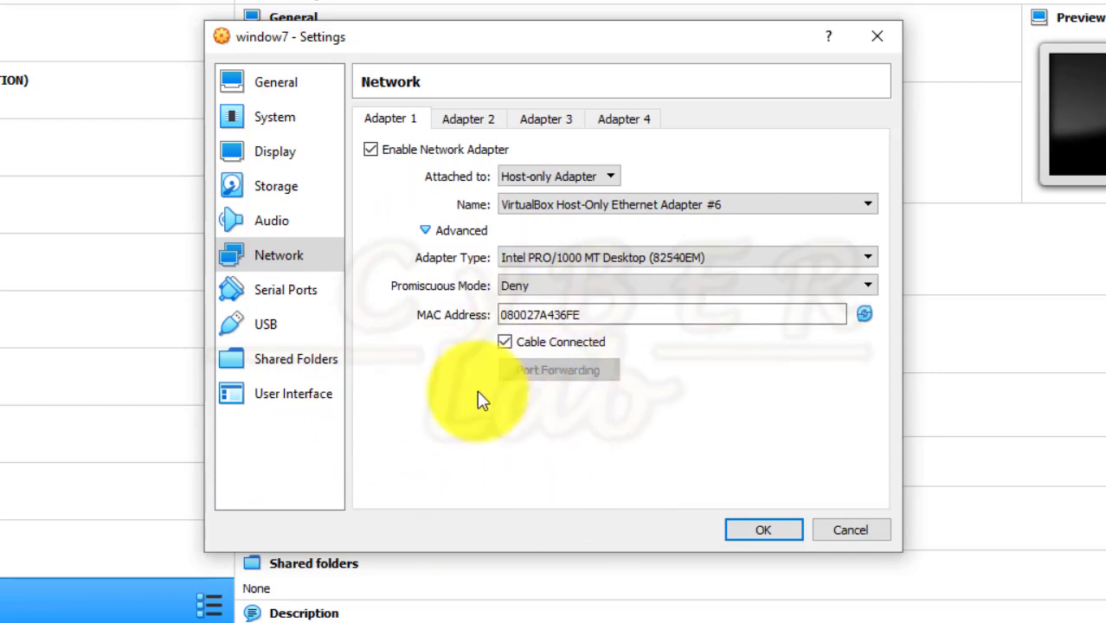
{"action": "left_click", "coordinate": [565, 207]}
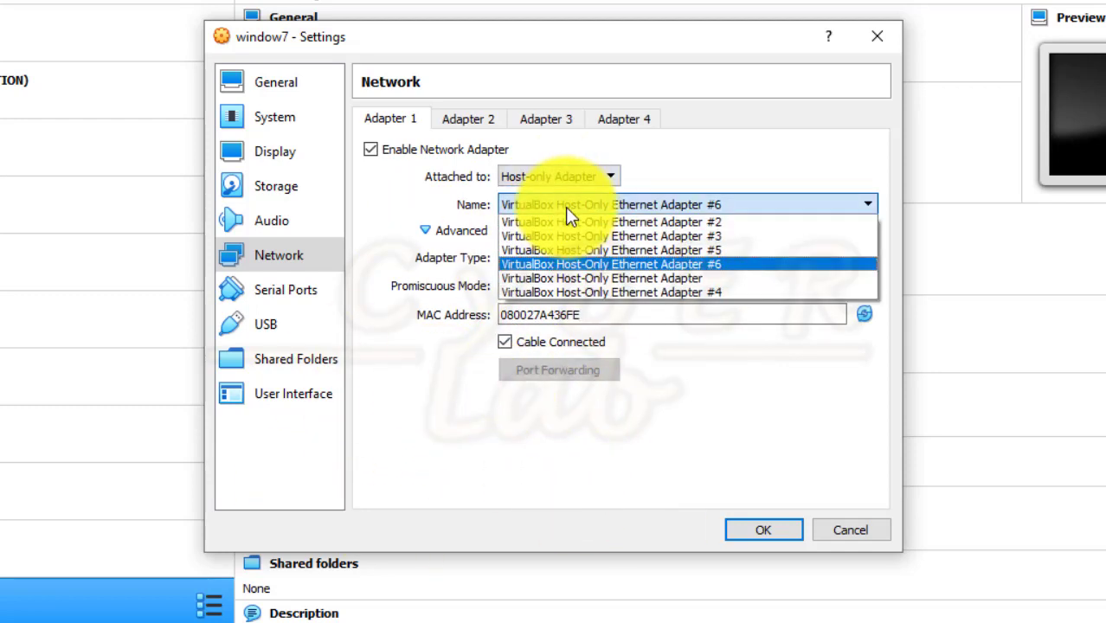
{"action": "left_click", "coordinate": [565, 207]}
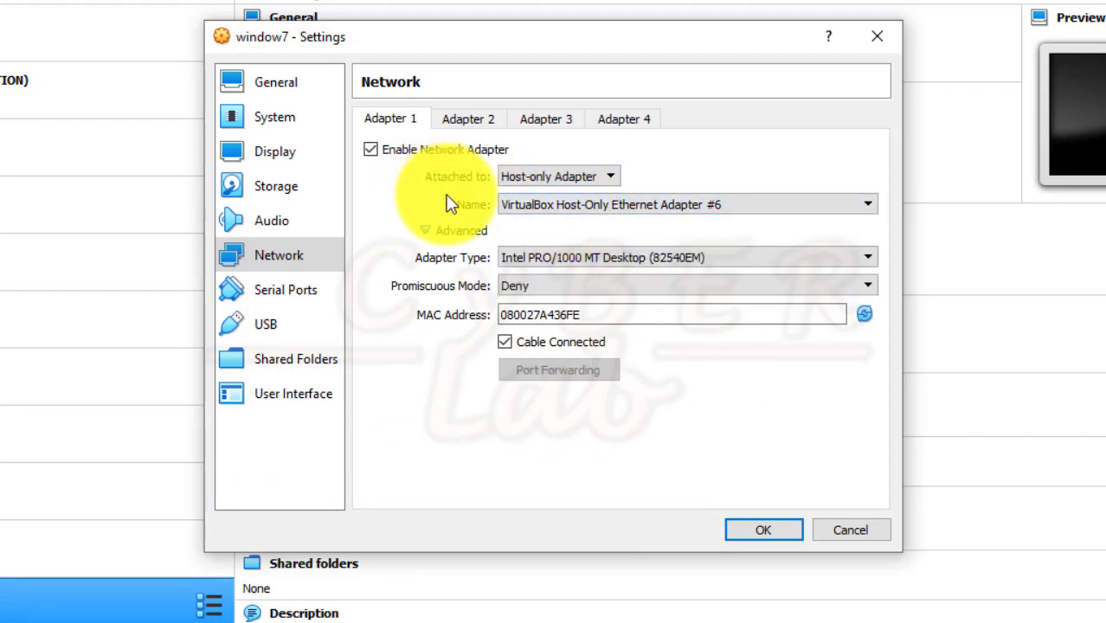
Step: Collapse Adapter 1's advanced options and review the serial port, USB, shared folder and user interface settings
{"action": "left_click", "coordinate": [425, 233]}
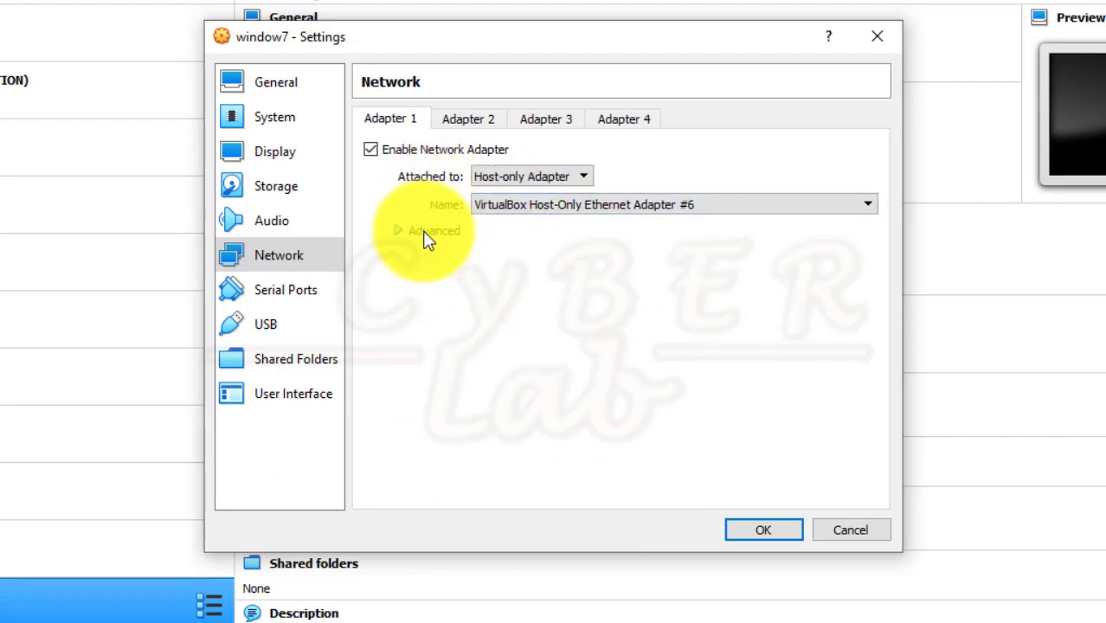
{"action": "left_click", "coordinate": [322, 288]}
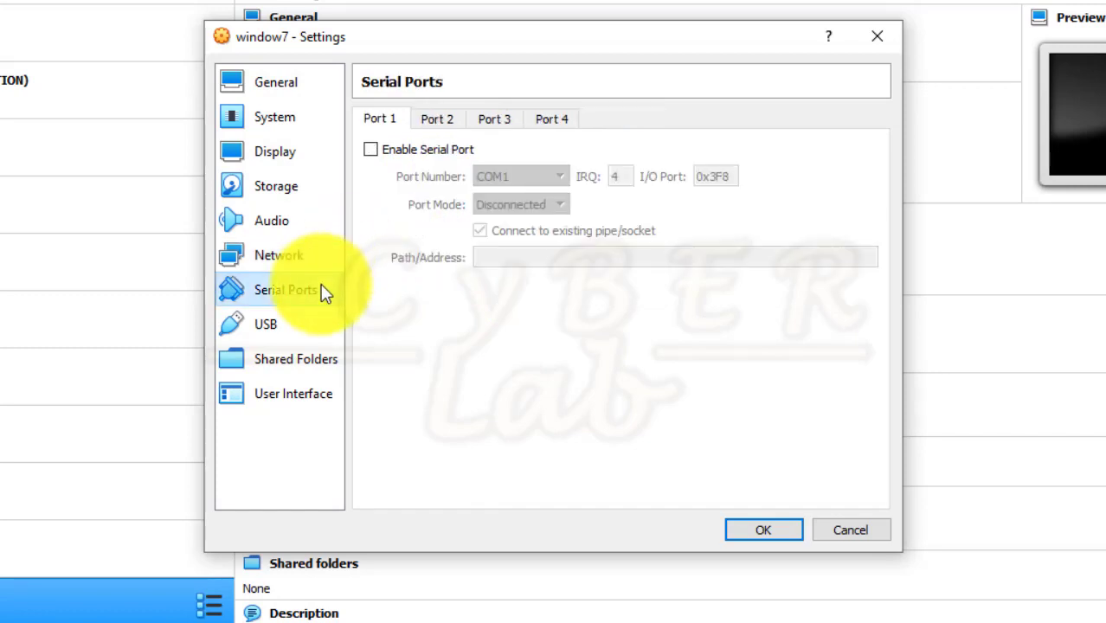
{"action": "left_click", "coordinate": [313, 322]}
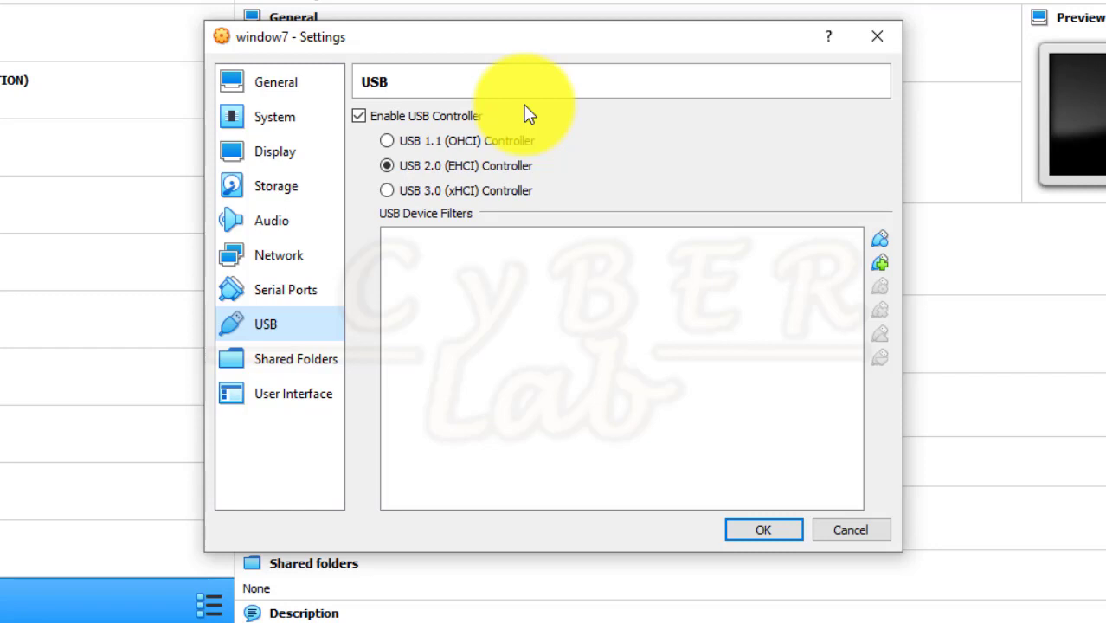
{"action": "left_click", "coordinate": [329, 366]}
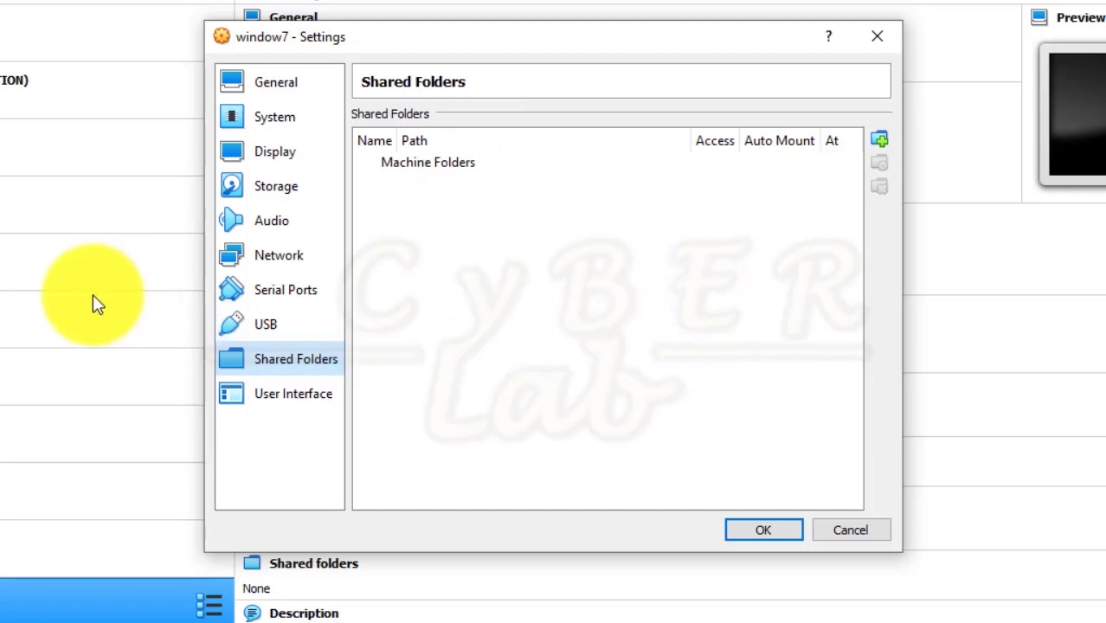
{"action": "left_click", "coordinate": [292, 403]}
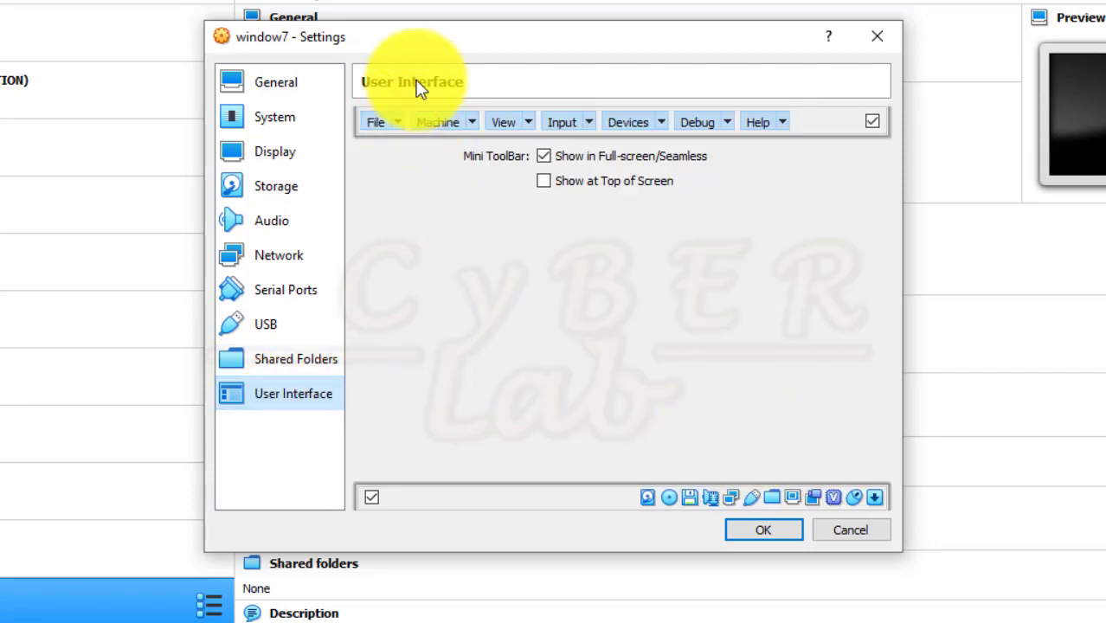
Step: Check the virtual machine's basic general settings and save the window7 configuration
{"action": "left_click", "coordinate": [314, 97]}
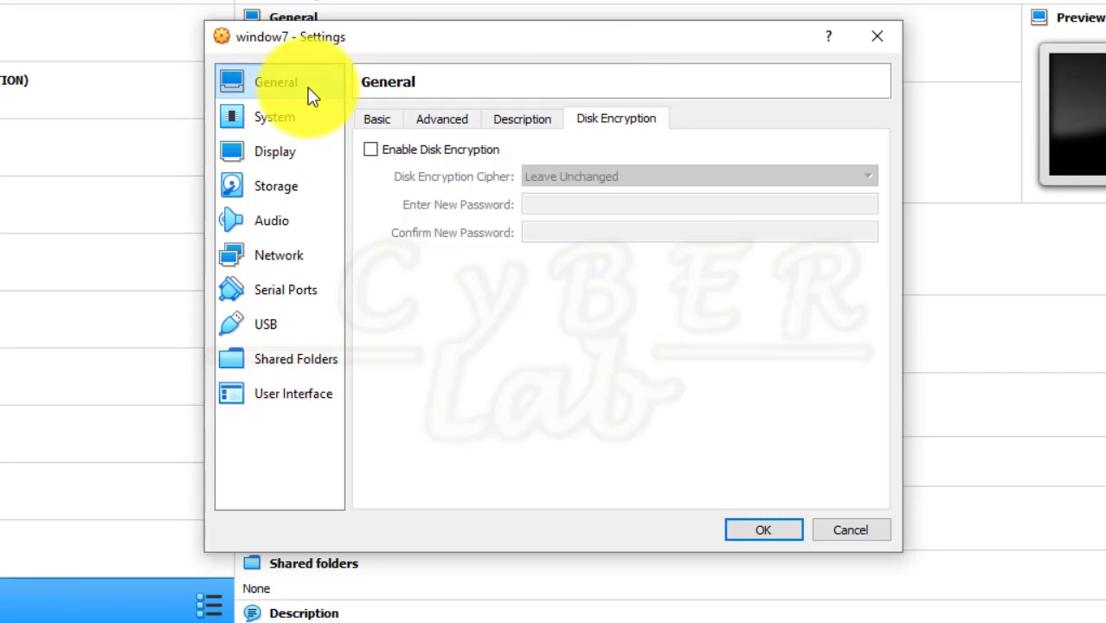
{"action": "left_click", "coordinate": [390, 124]}
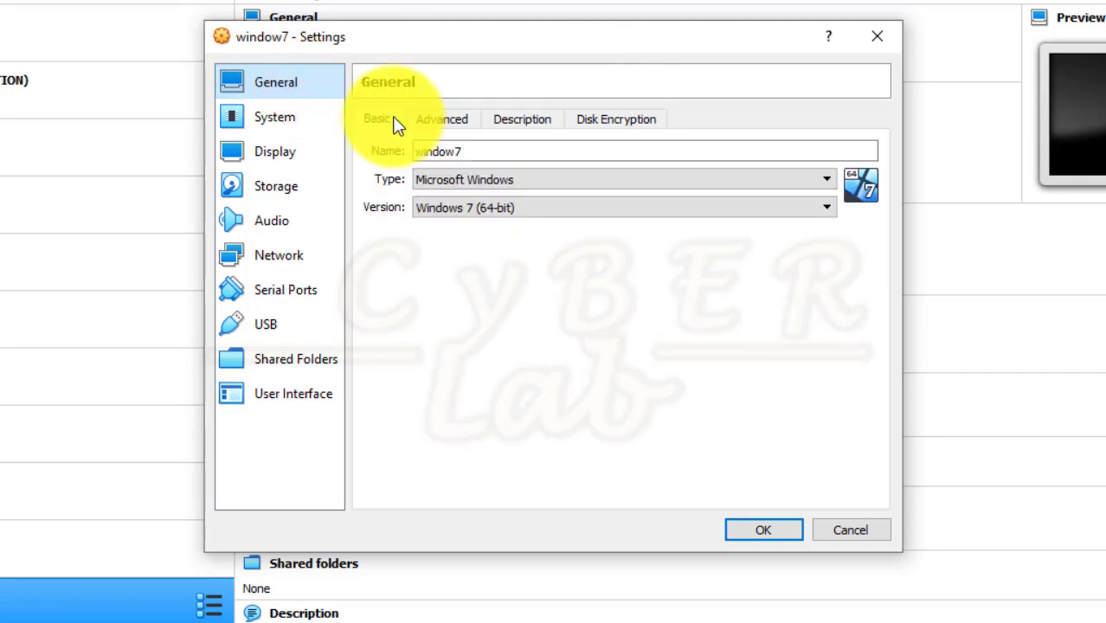
{"action": "left_click", "coordinate": [757, 528]}
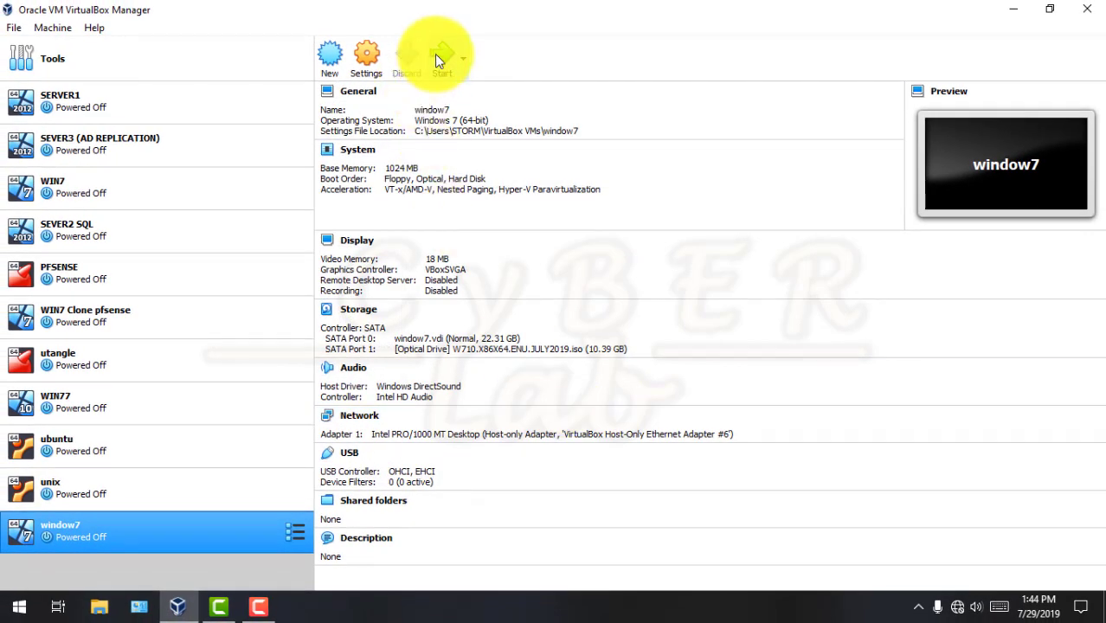
Step: Start the window7 virtual machine, minimize the manager, and show the machine's window maximized in Scaled Mode
{"action": "left_click", "coordinate": [1013, 8]}
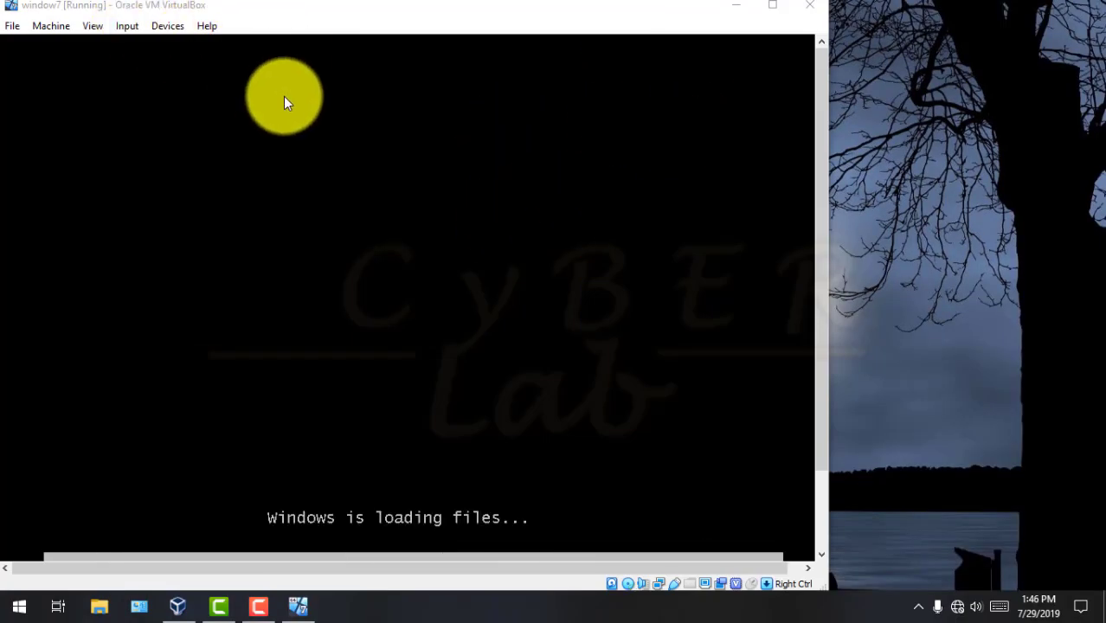
{"action": "left_click_drag", "start_coordinate": [285, 12], "coordinate": [373, 13]}
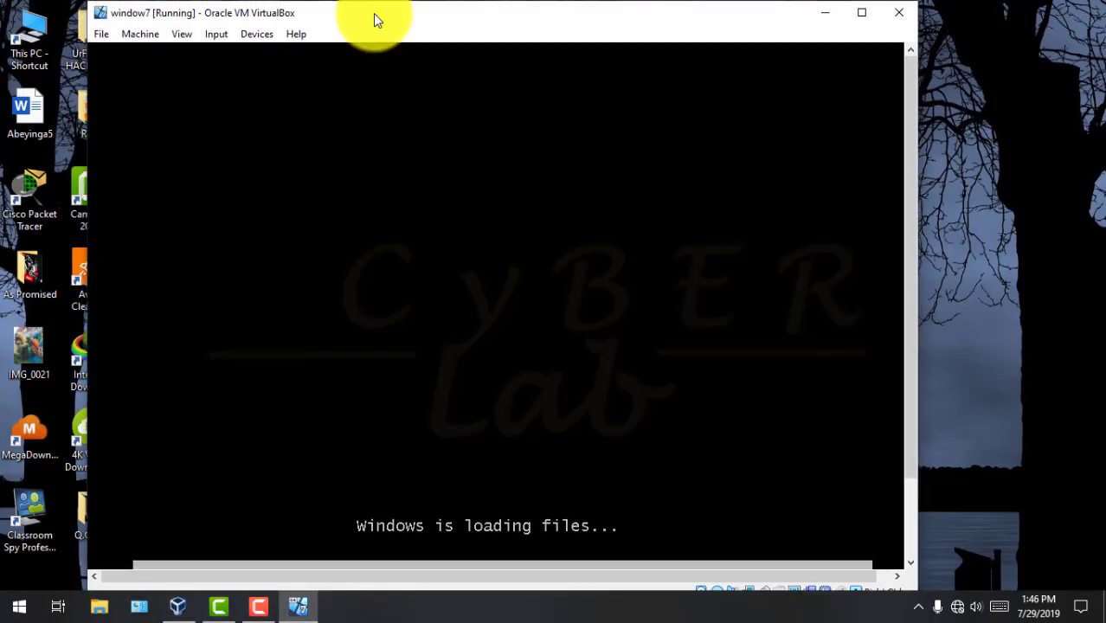
{"action": "left_click", "coordinate": [181, 33]}
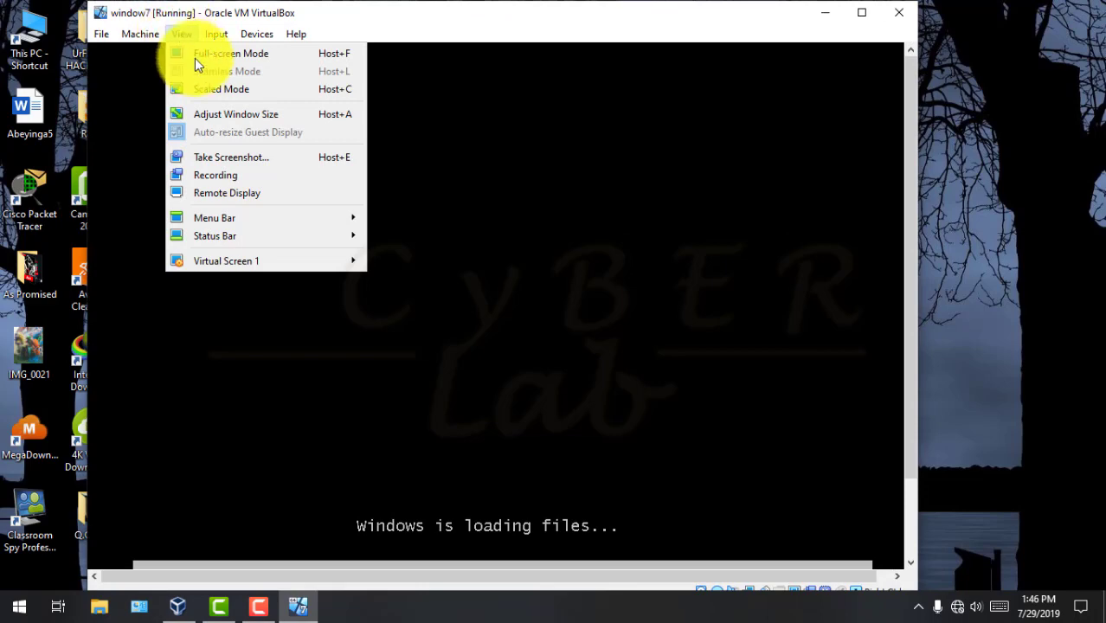
{"action": "left_click", "coordinate": [206, 88]}
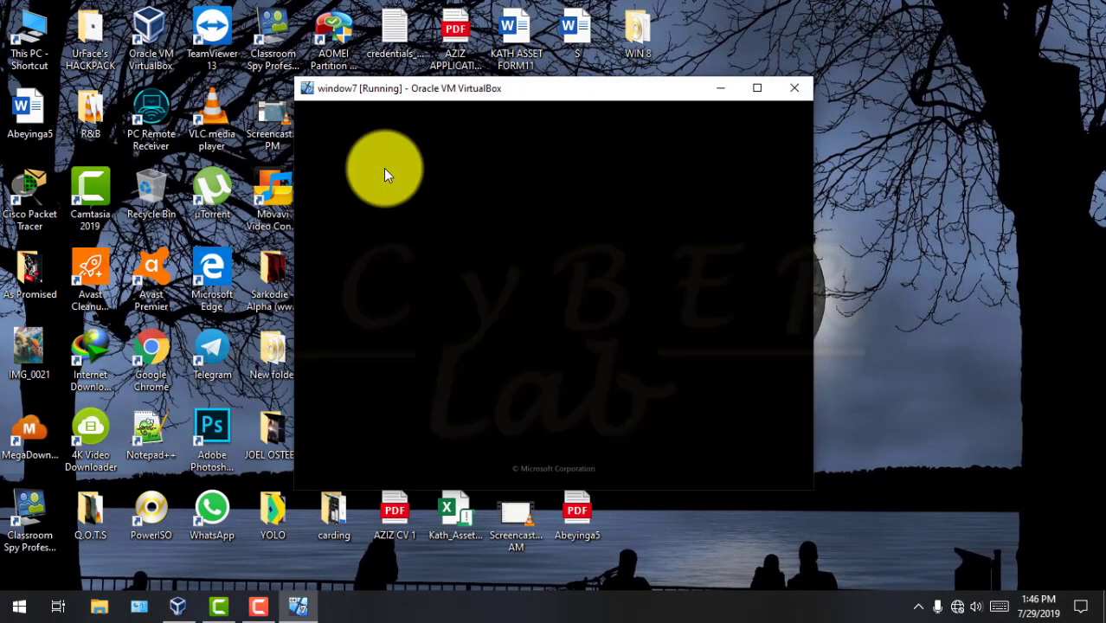
{"action": "left_click", "coordinate": [761, 90]}
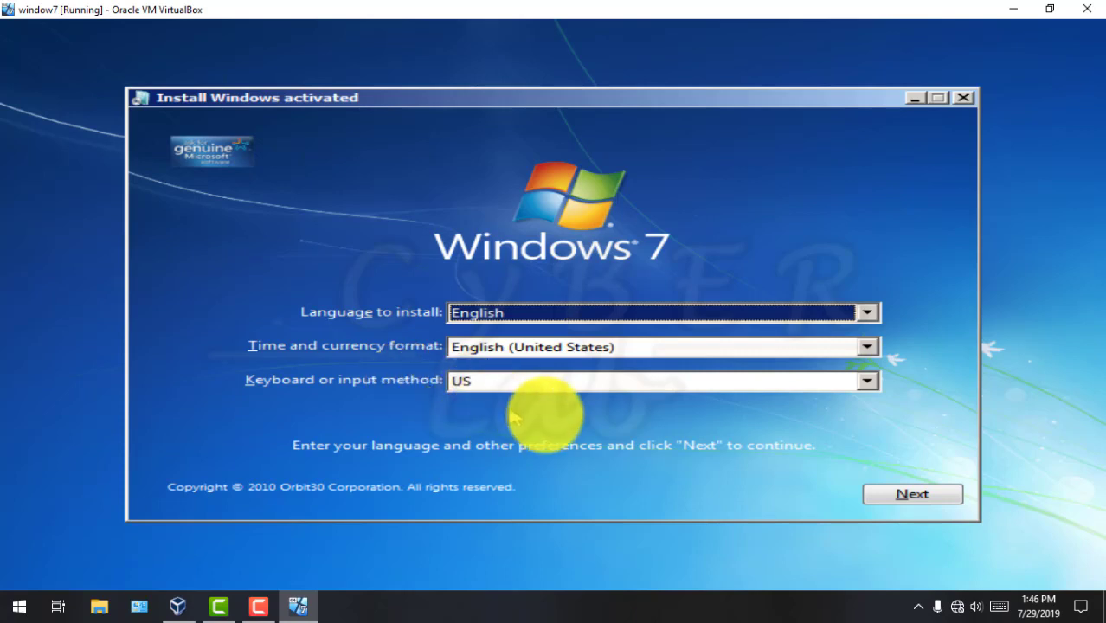
Step: Begin the Windows 7 installation with English language, United States format and US keyboard, choosing the Windows 7 Starter x86 edition
{"action": "left_click", "coordinate": [872, 490]}
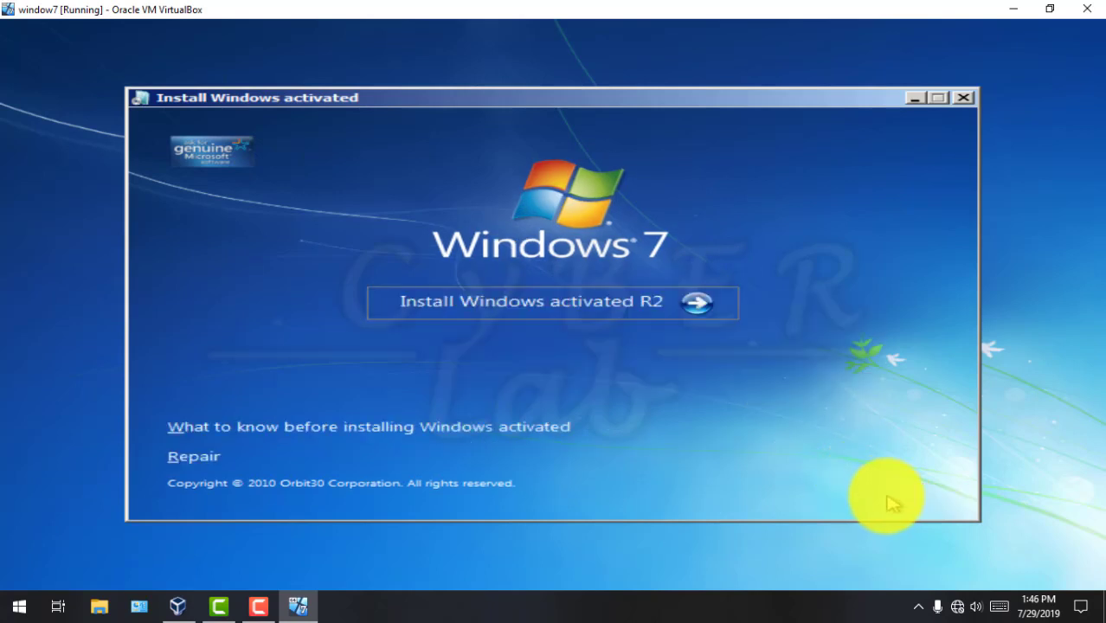
{"action": "left_click", "coordinate": [606, 313]}
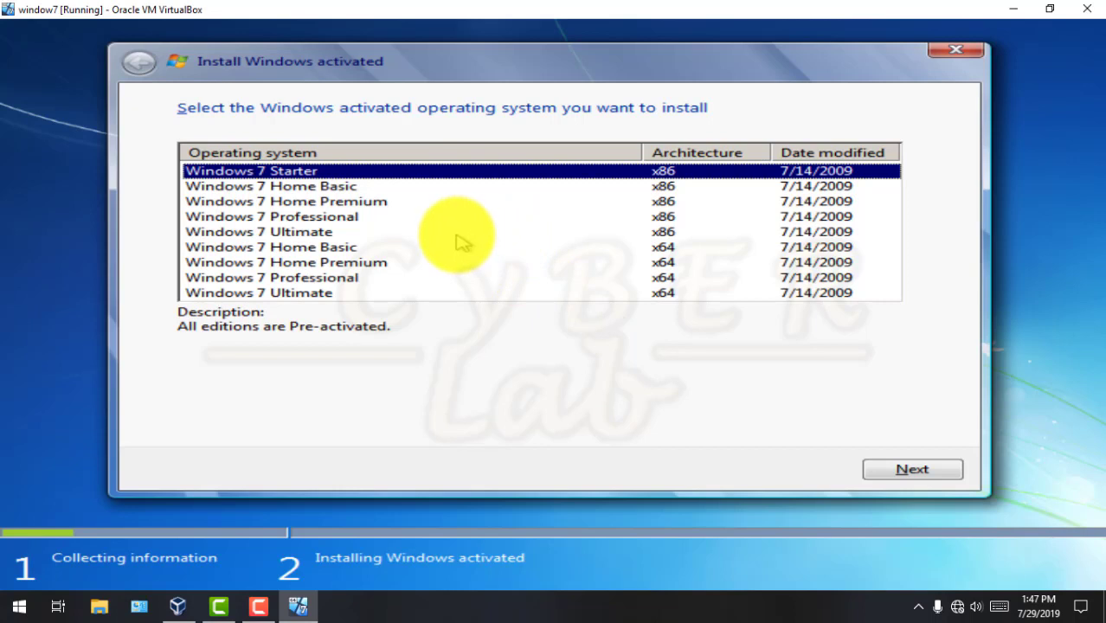
{"action": "left_click", "coordinate": [889, 474]}
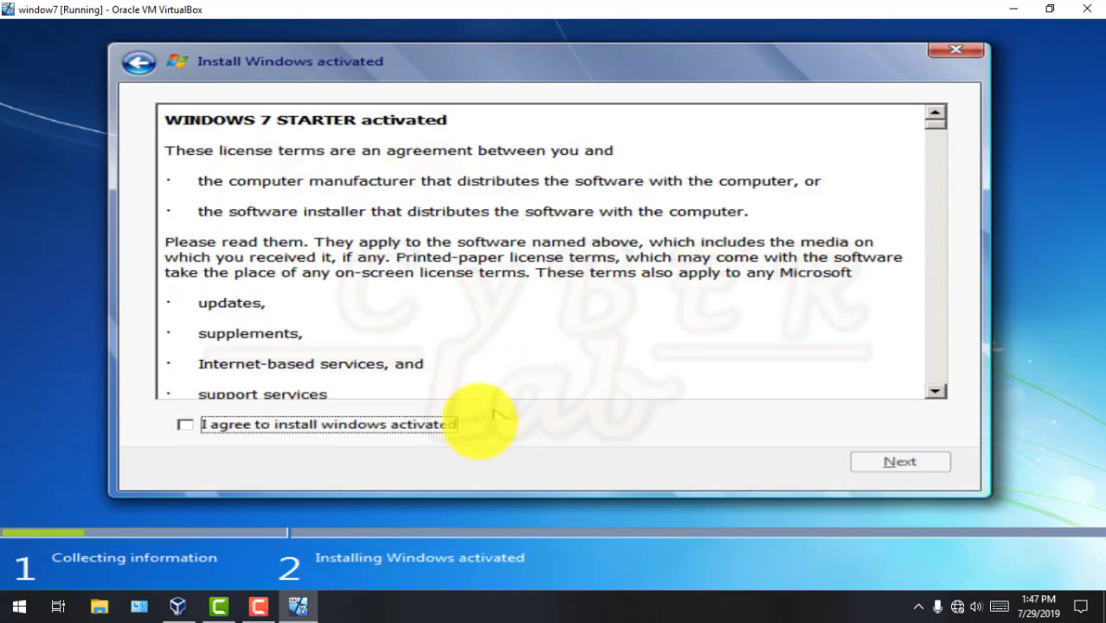
Step: Agree to the license terms, choose the installation type, and install Windows on Disk 0 Unallocated Space
{"action": "left_click", "coordinate": [447, 433]}
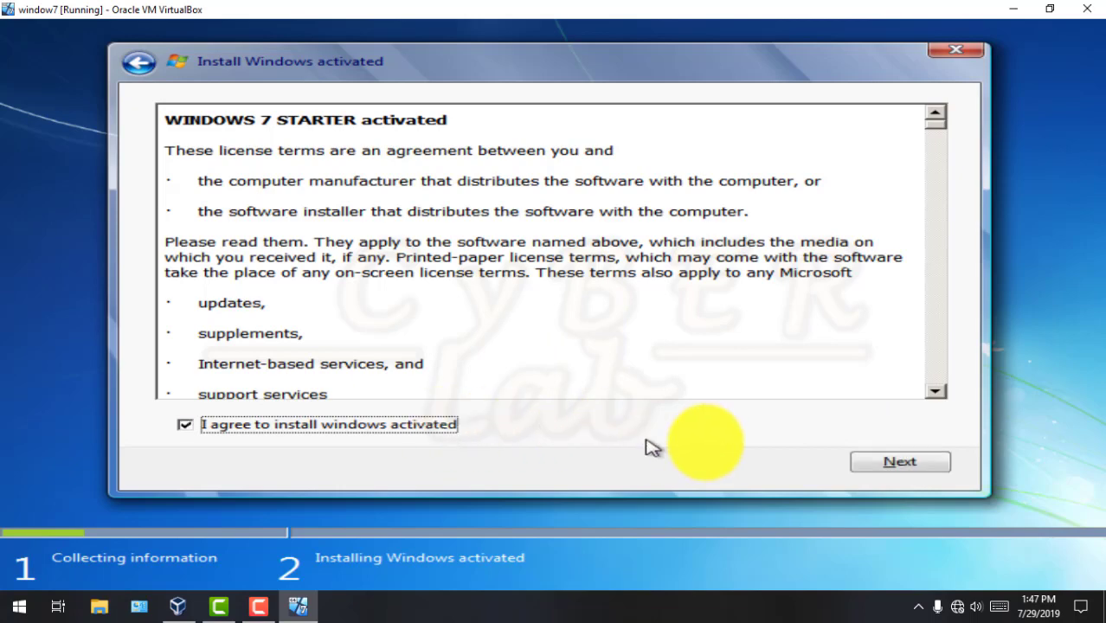
{"action": "left_click", "coordinate": [875, 466]}
{"action": "left_click", "coordinate": [495, 289]}
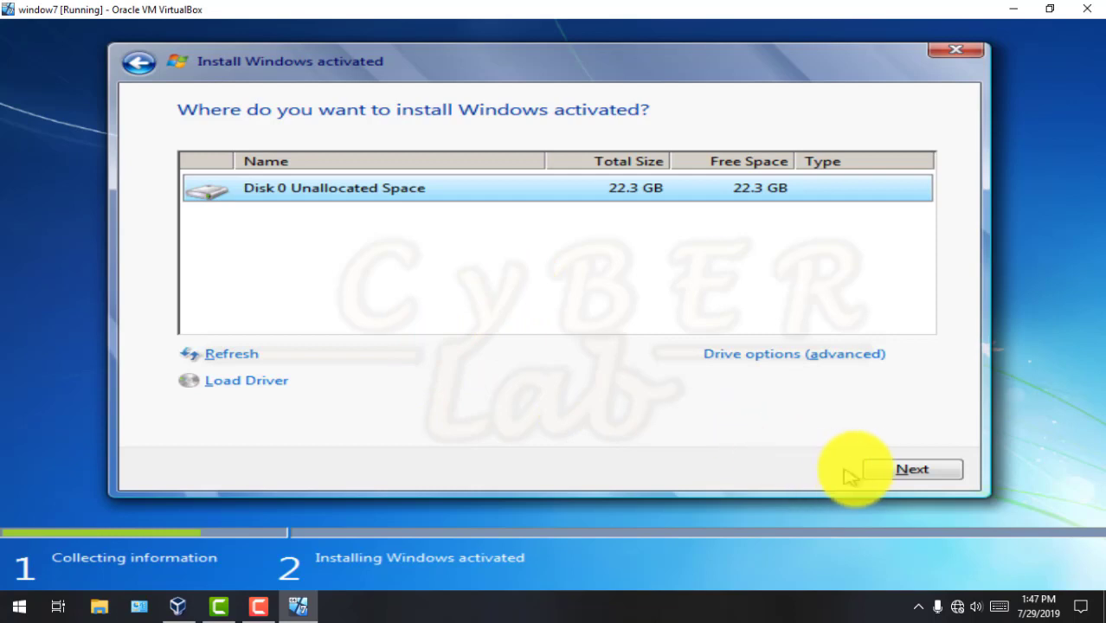
{"action": "left_click", "coordinate": [890, 474]}
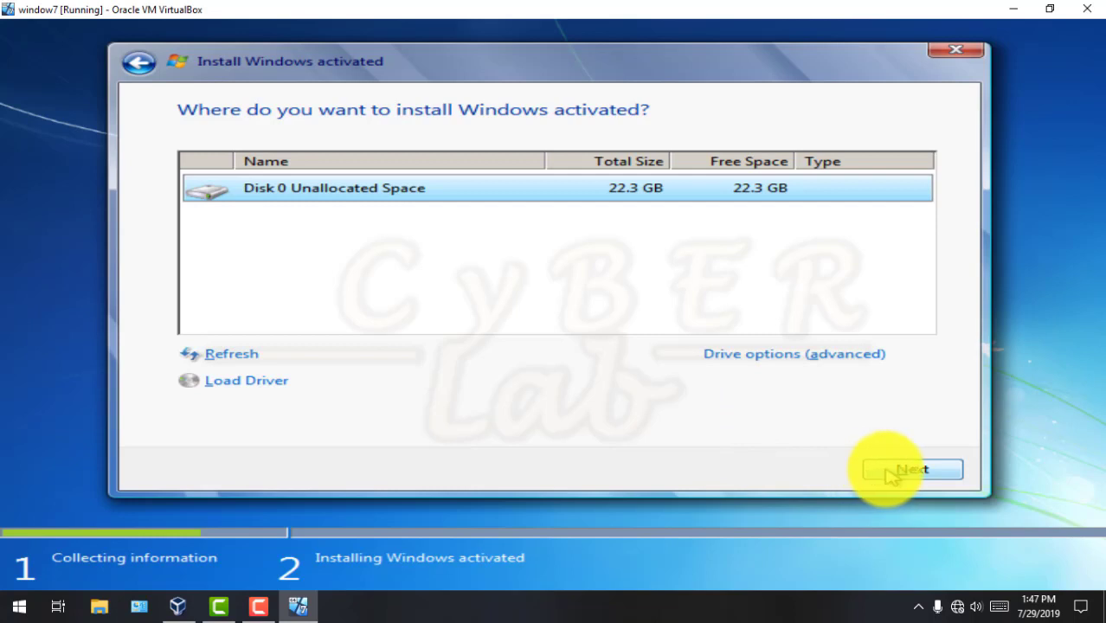